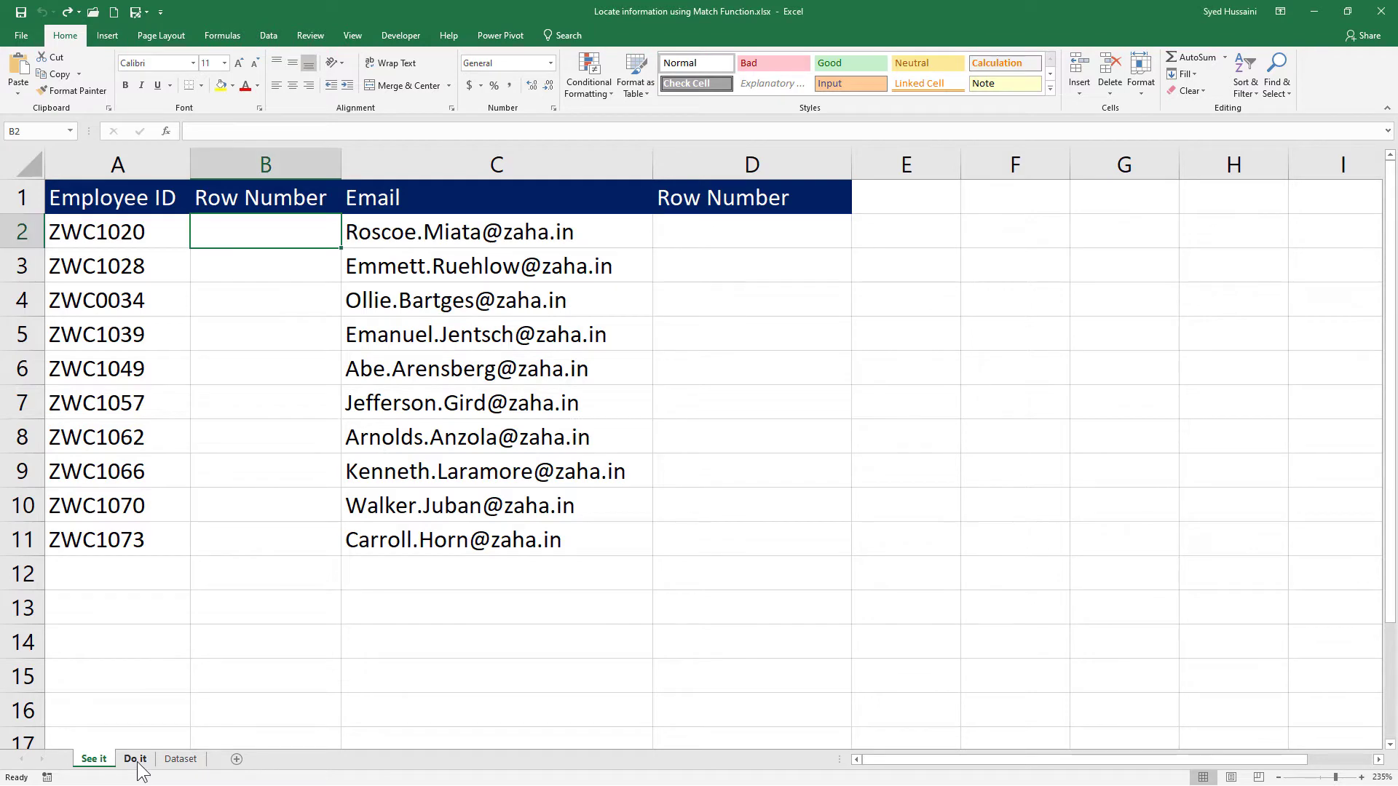
Look over the Do it and Dataset sheets, and return to the See it sheet.
click(135, 760)
click(177, 761)
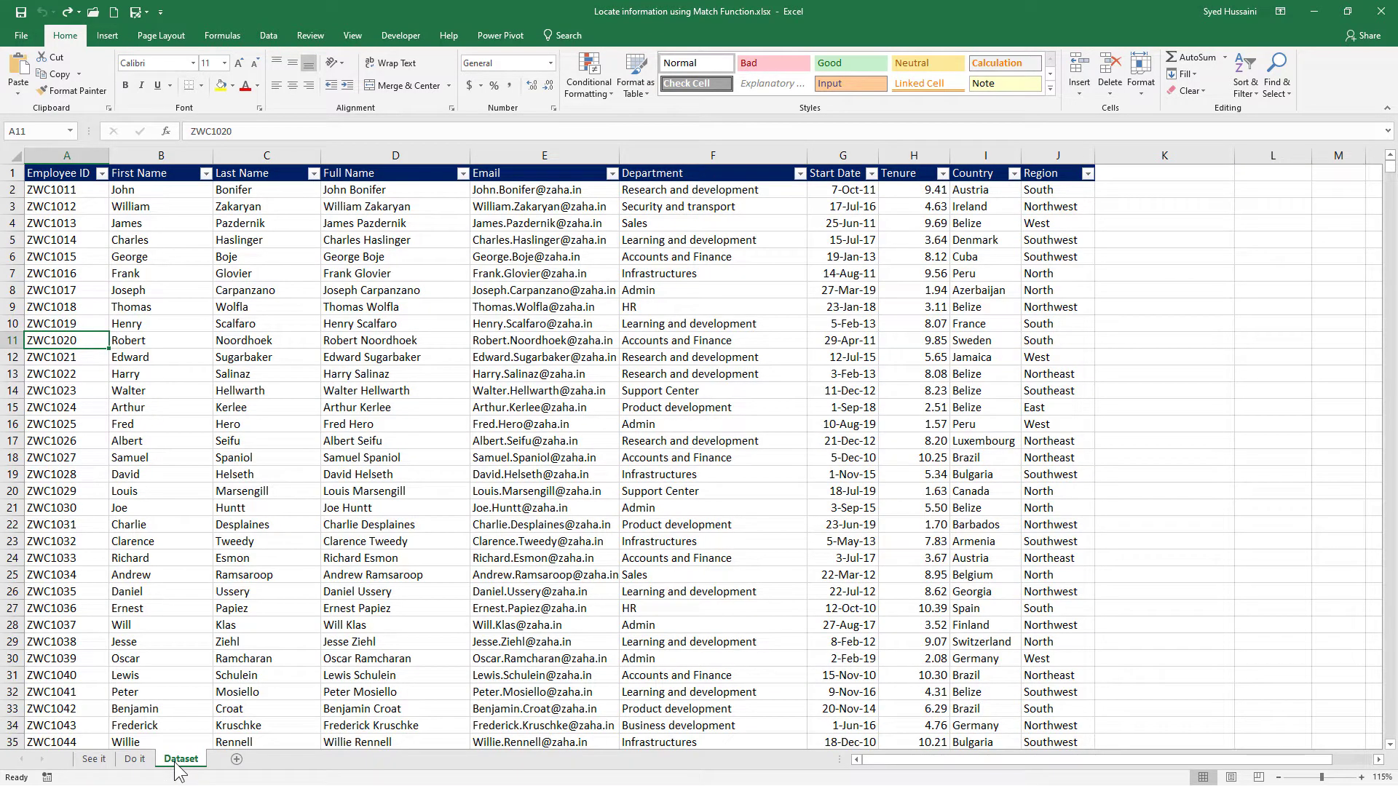
click(95, 761)
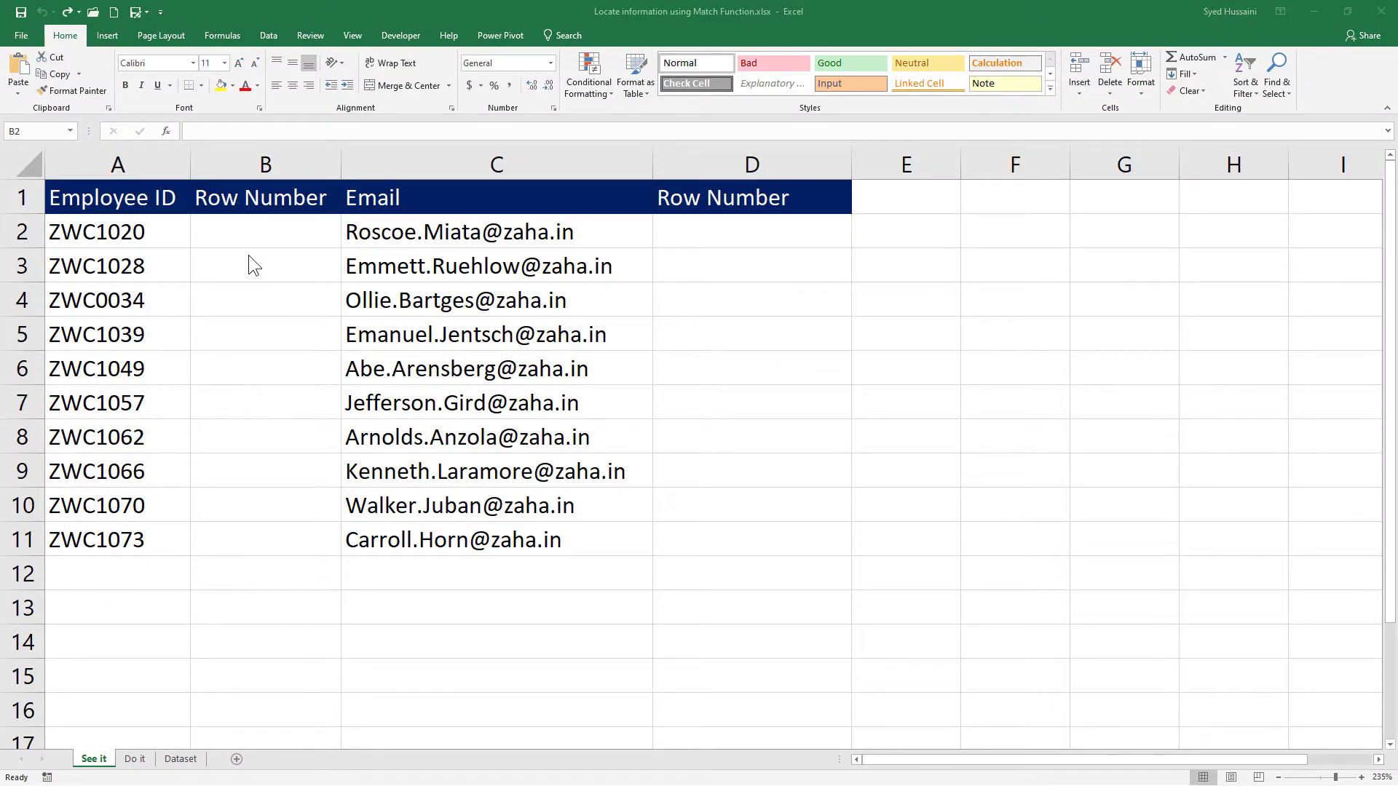
Enter =MATCH(A2,Dataset!A:A,0) in B2 to find the employee ID's exact-match row in the Dataset sheet.
click(255, 233)
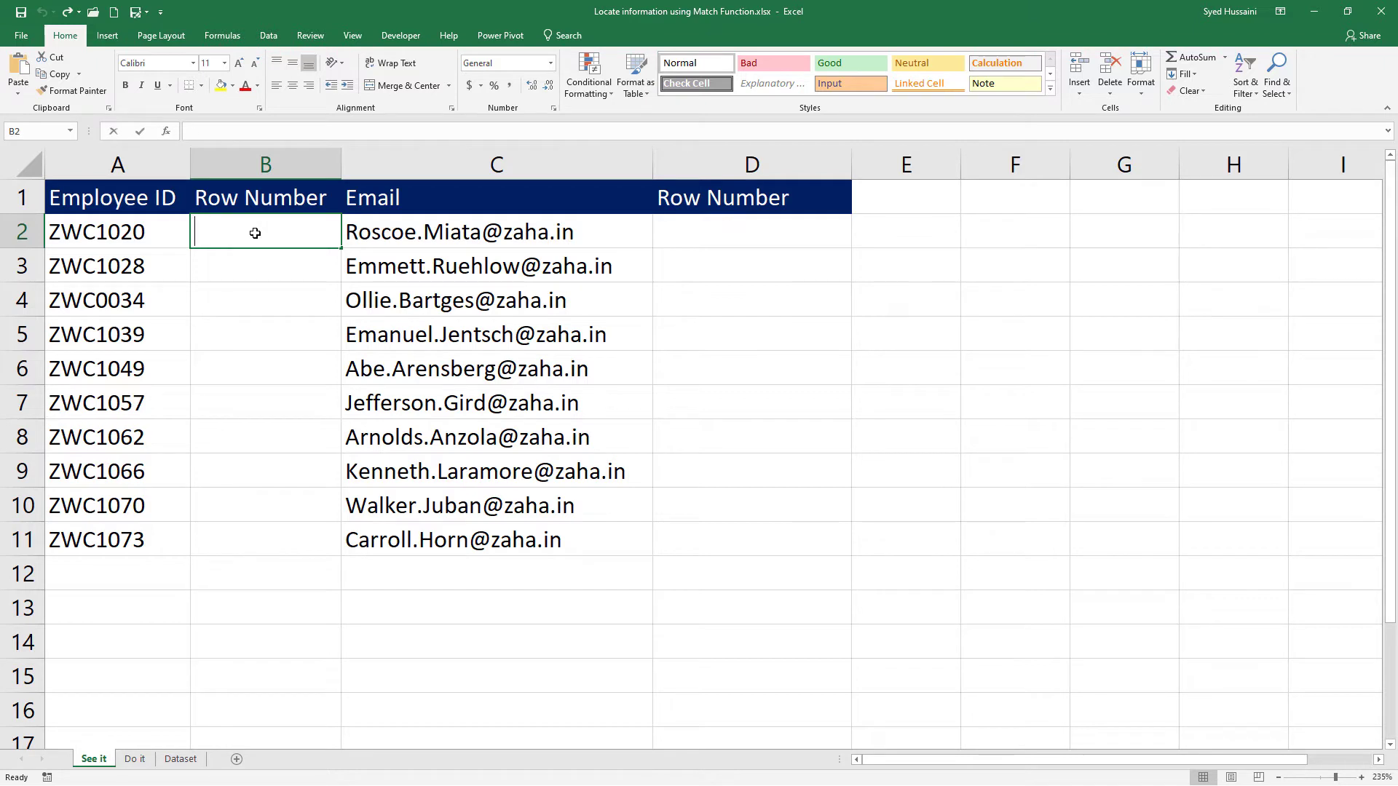
text(=mat)
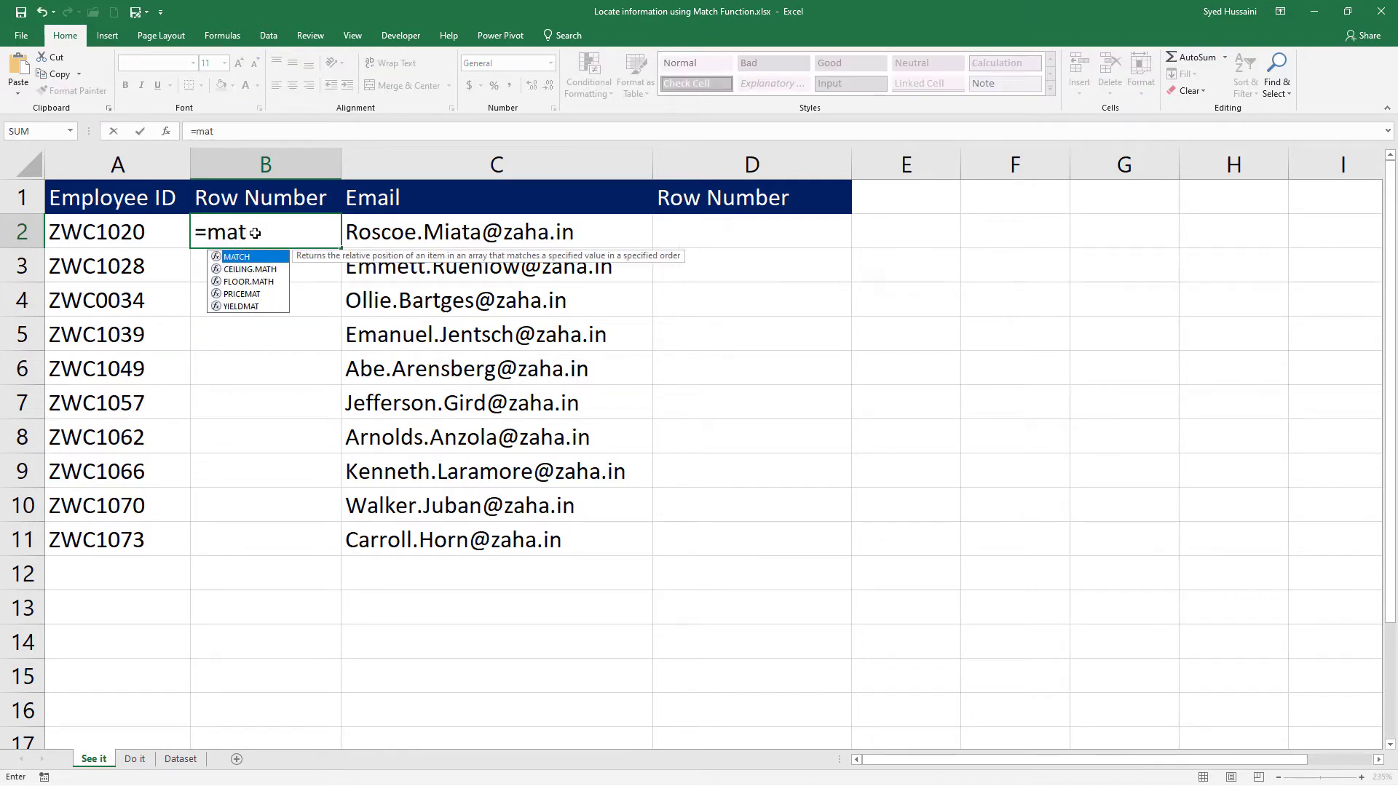
key(Tab)
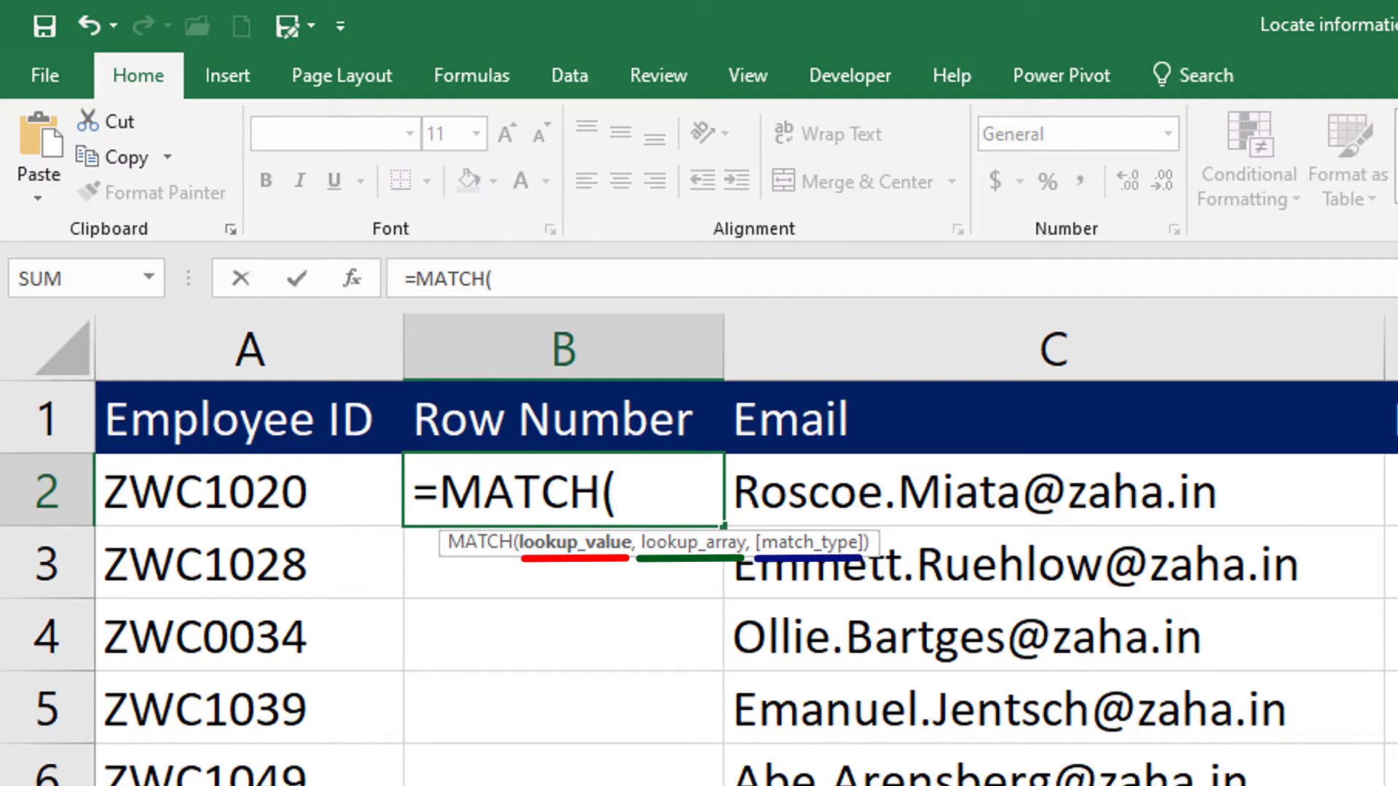
click(258, 485)
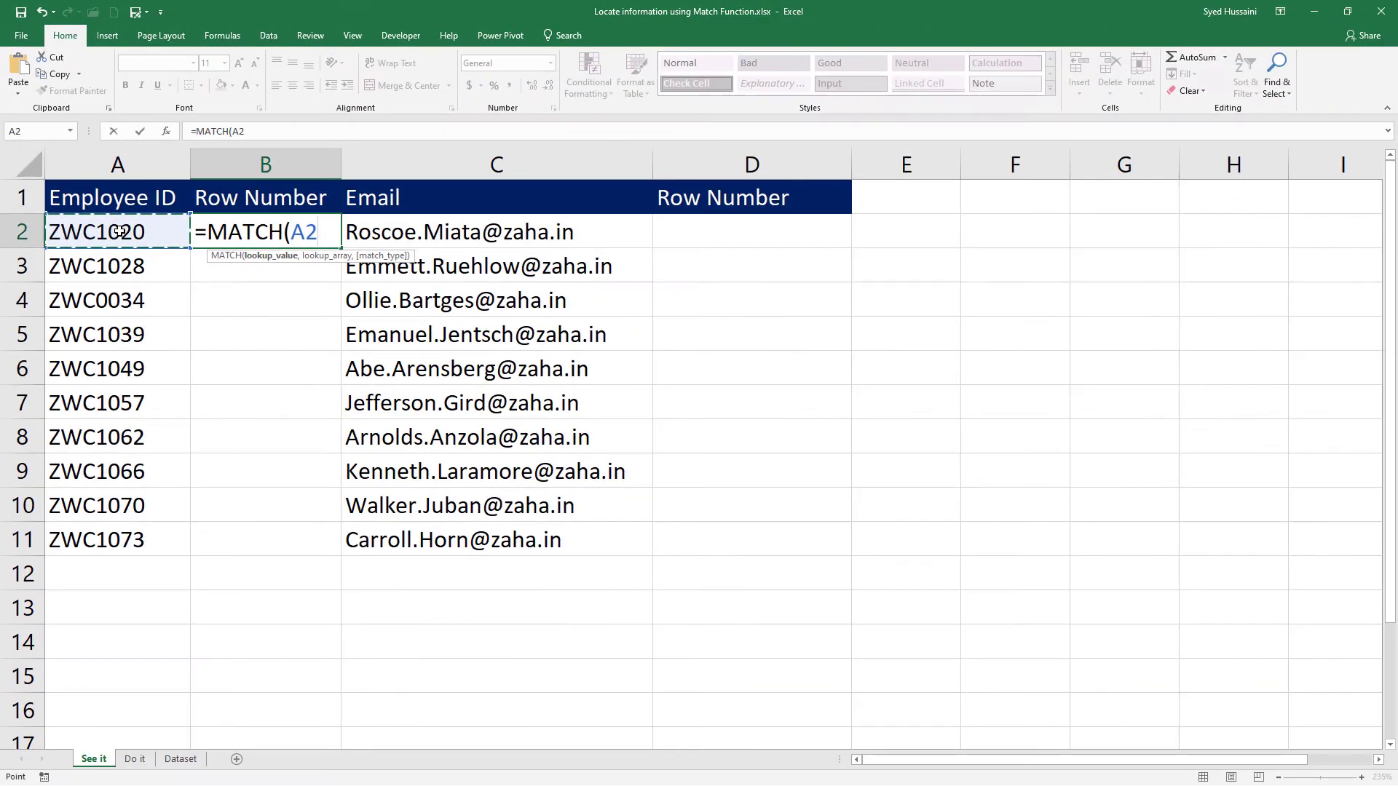
text(,)
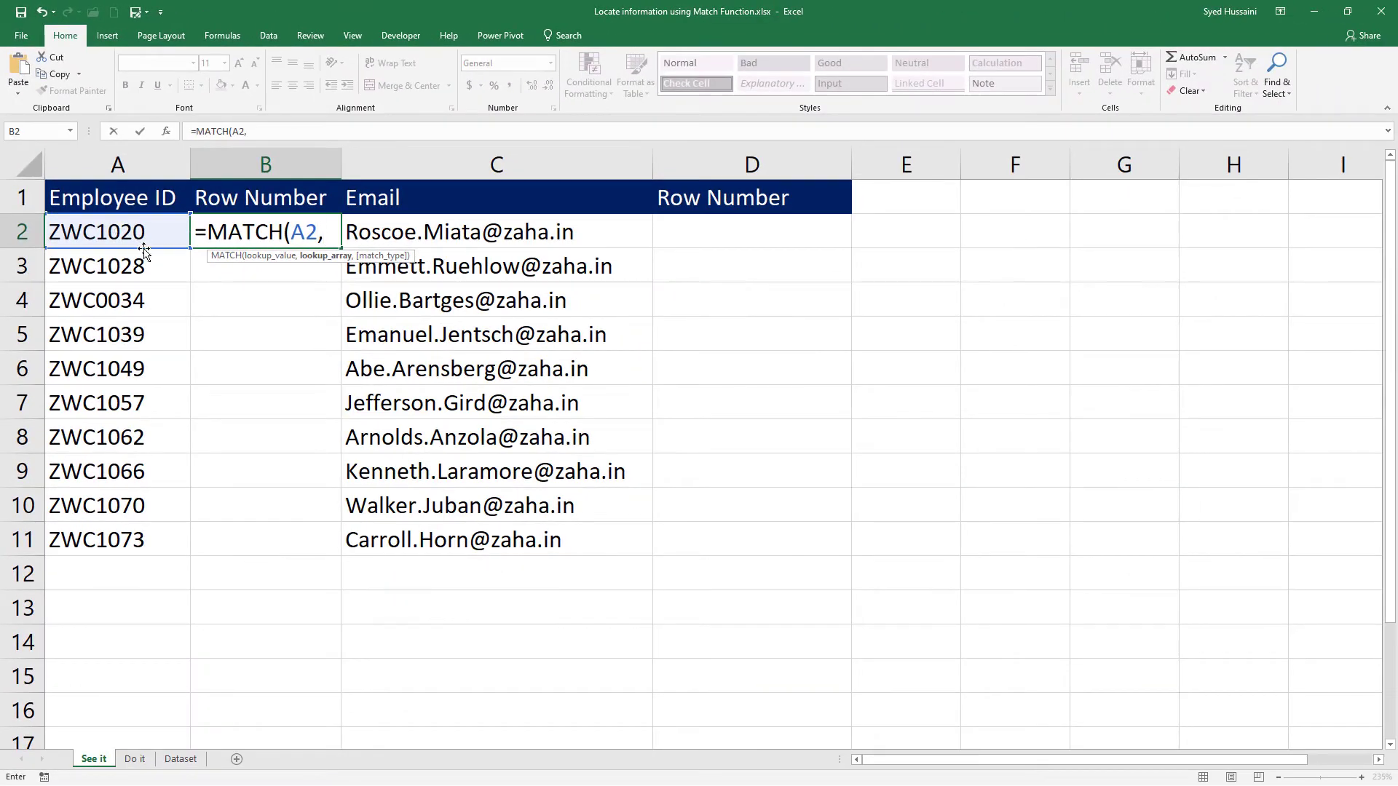
click(181, 759)
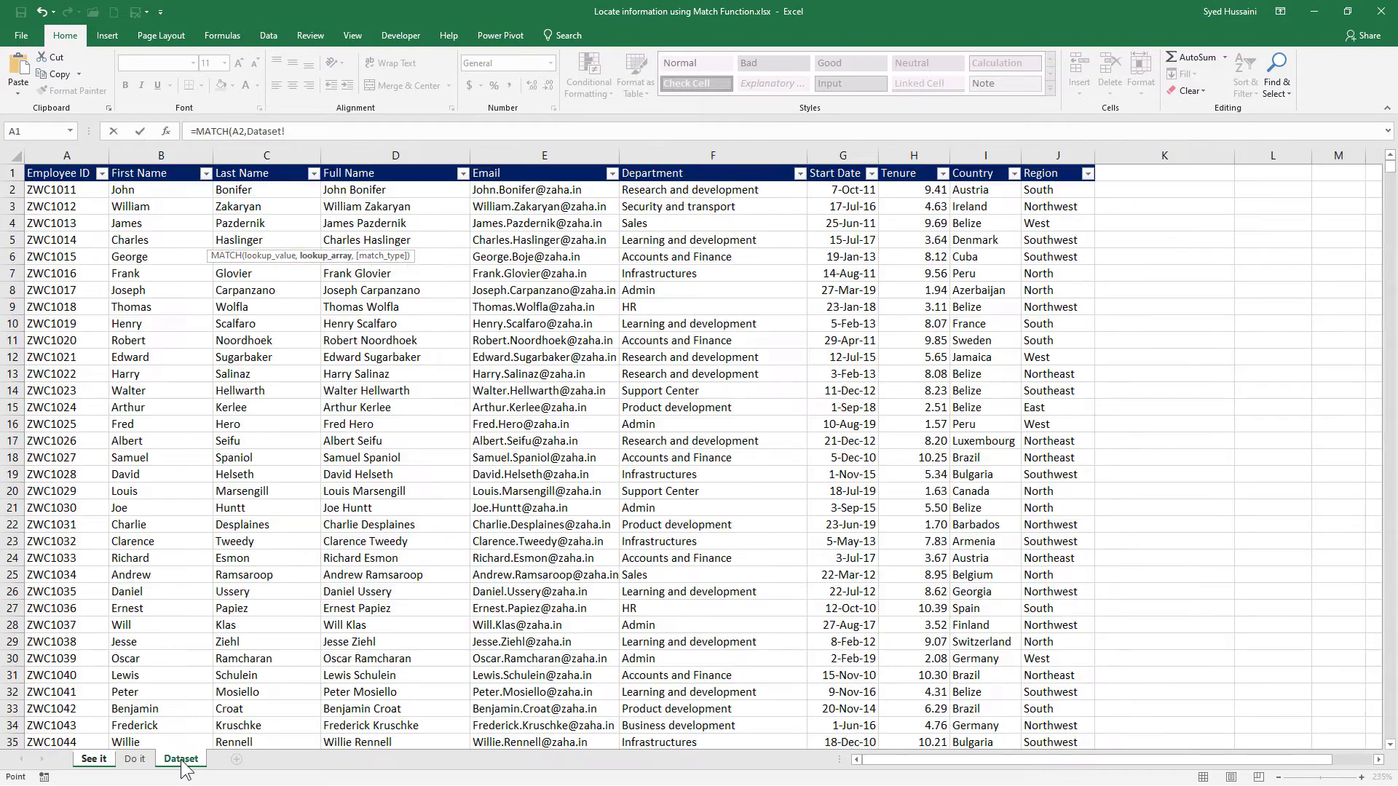
click(64, 156)
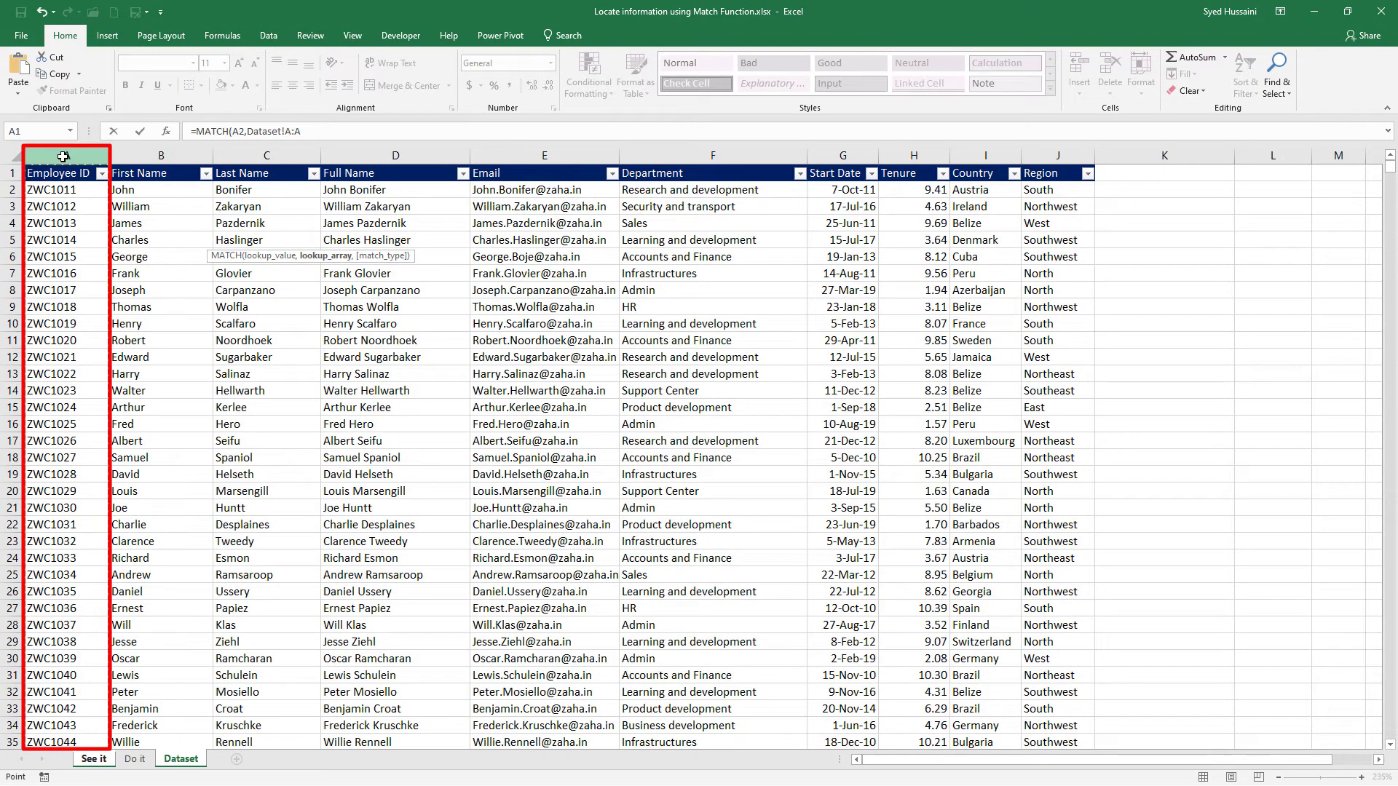
text(,)
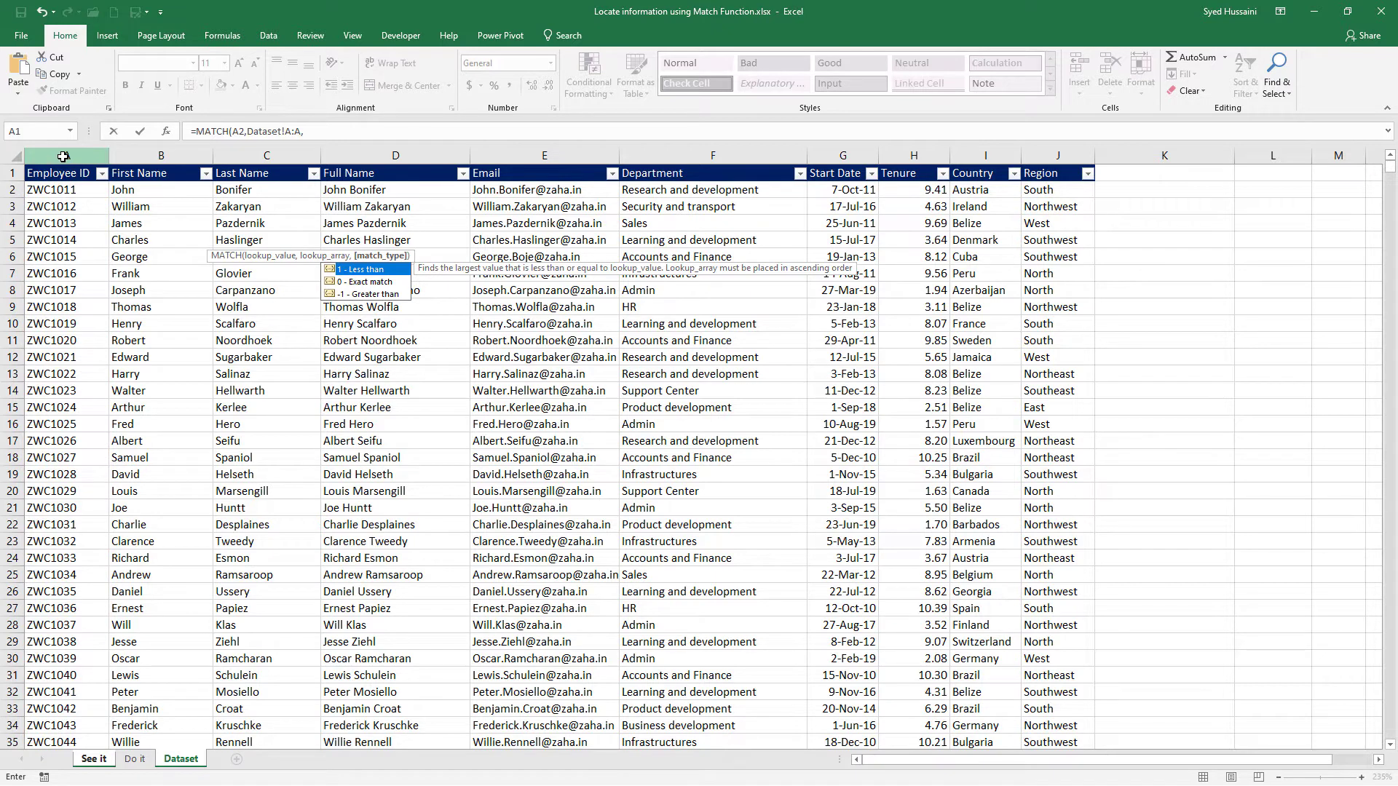
text(0))
key(Return)
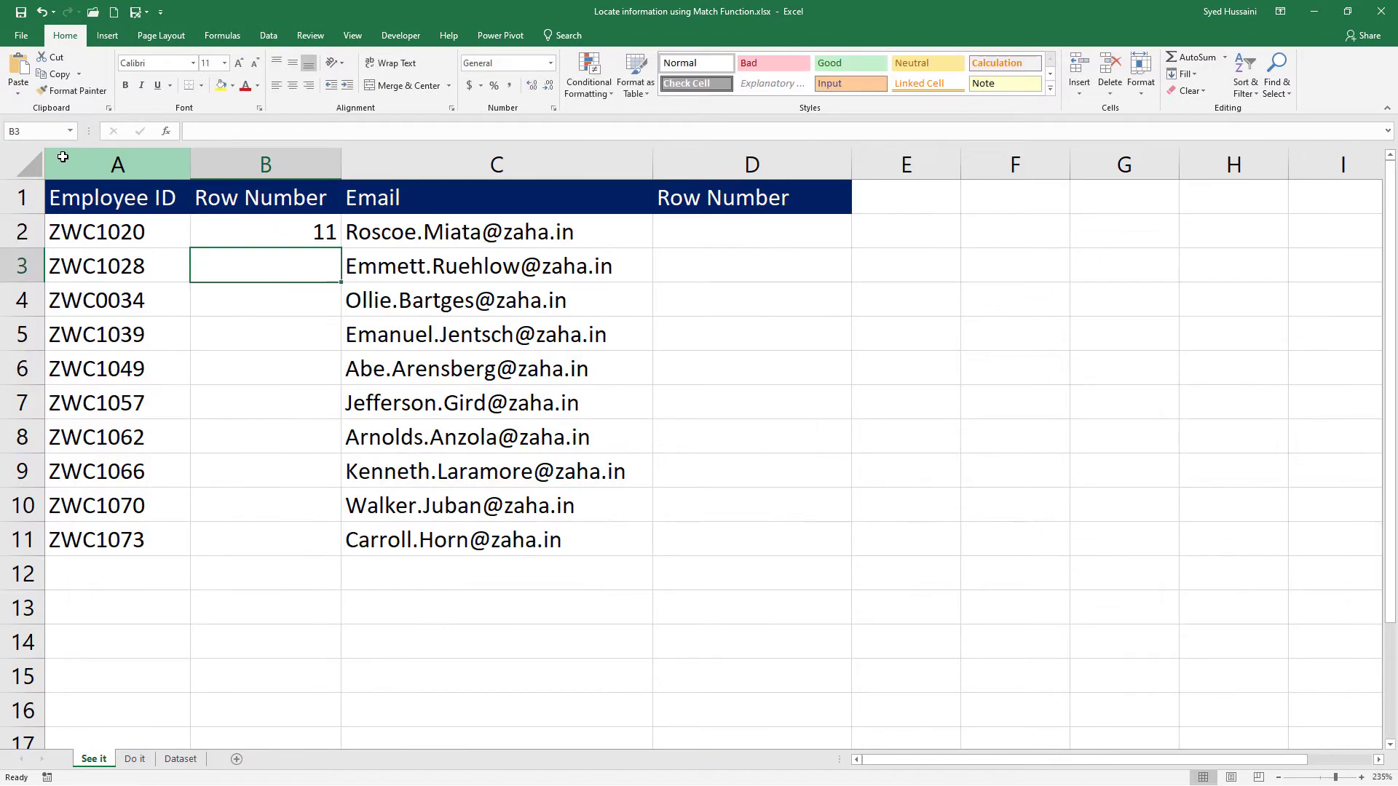
Check the employee ID in A2 against its row in the Dataset sheet, and return to the See it sheet.
click(152, 233)
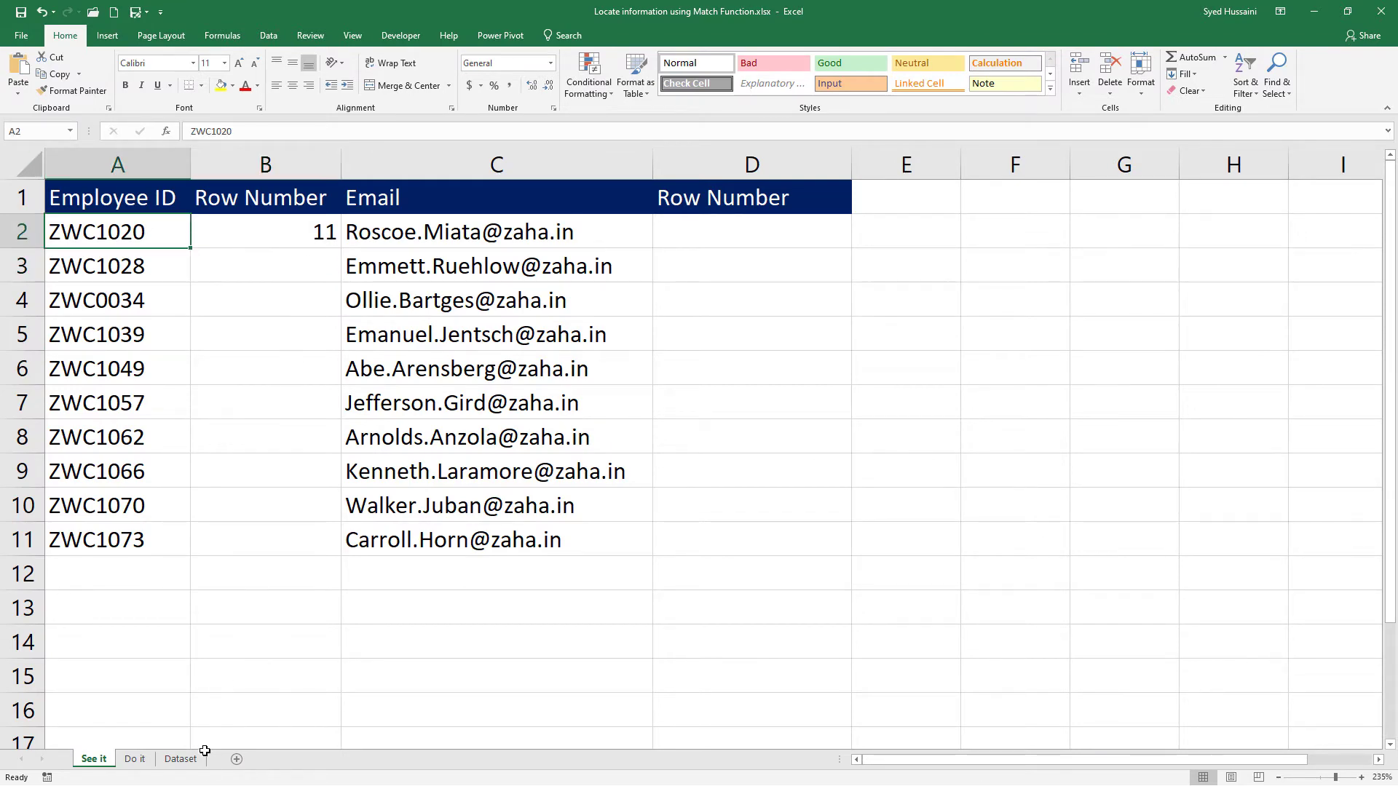
click(182, 760)
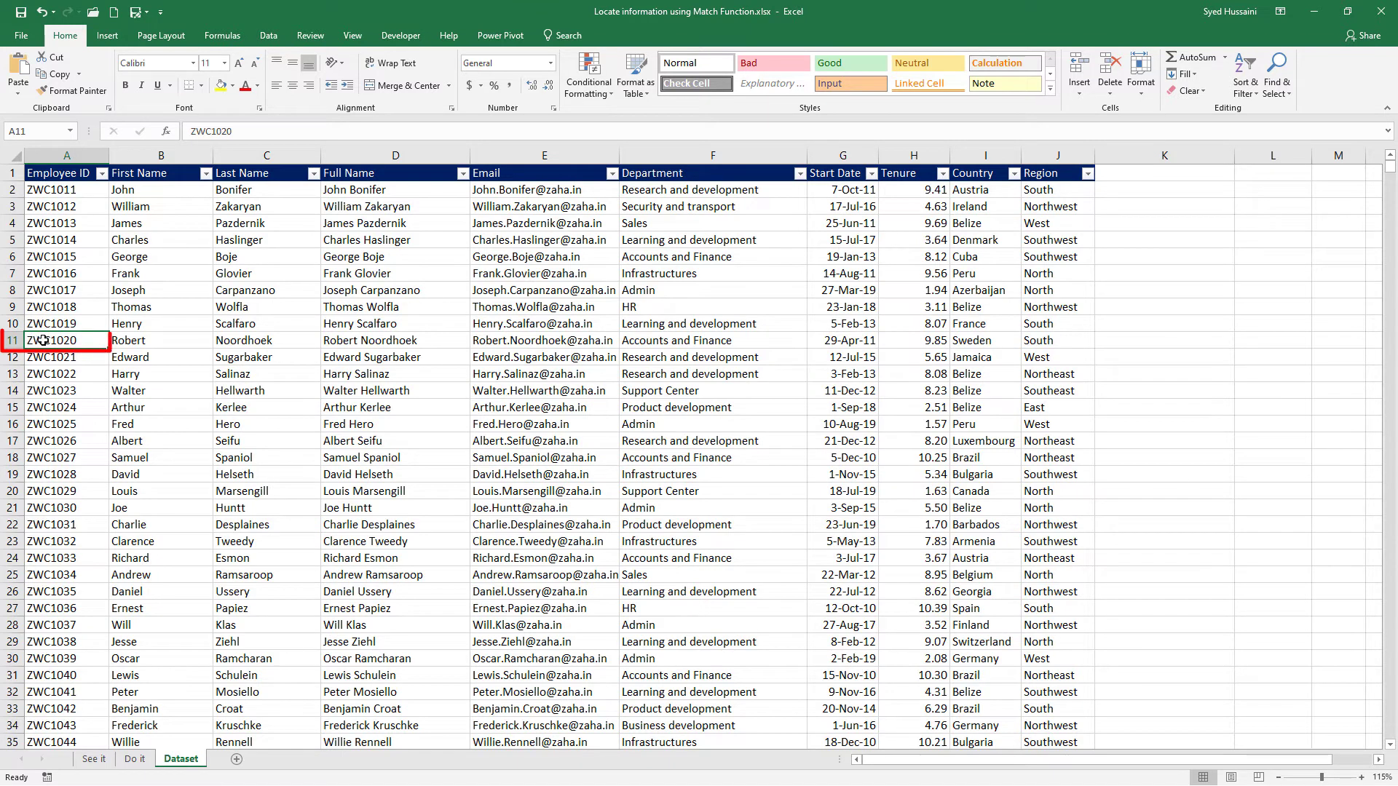
click(93, 760)
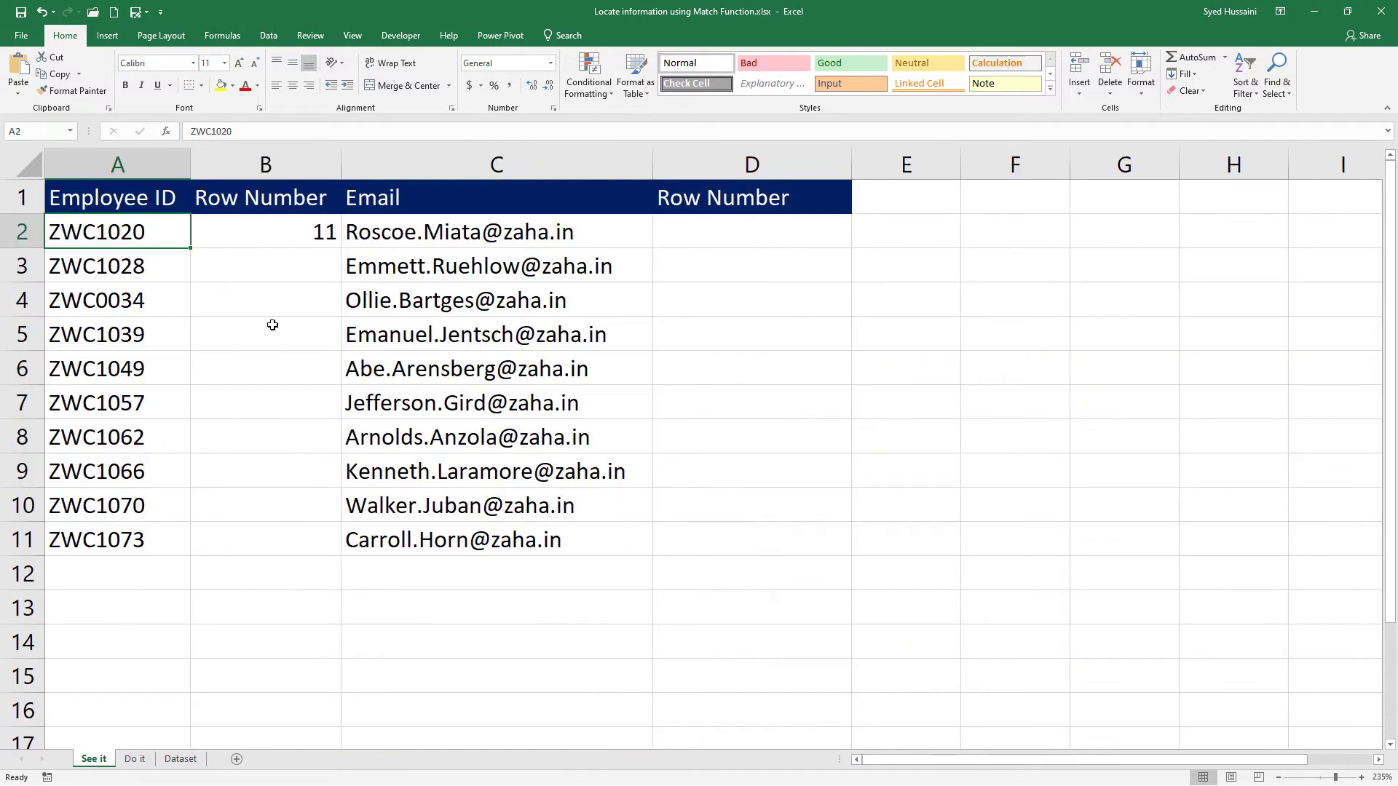
Fill the MATCH formula from B2 down to B11 and inspect the formula in B4.
click(280, 234)
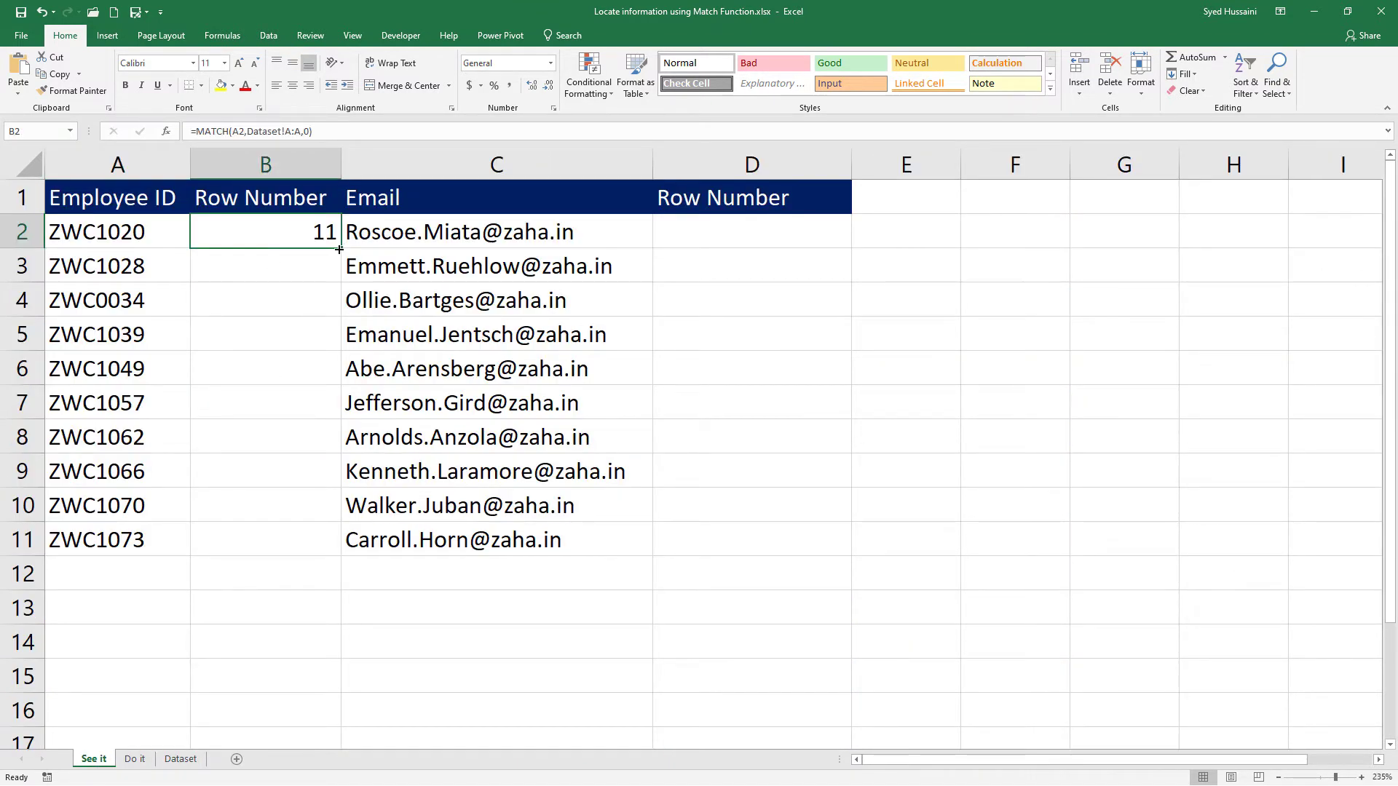
drag(339, 249, 343, 553)
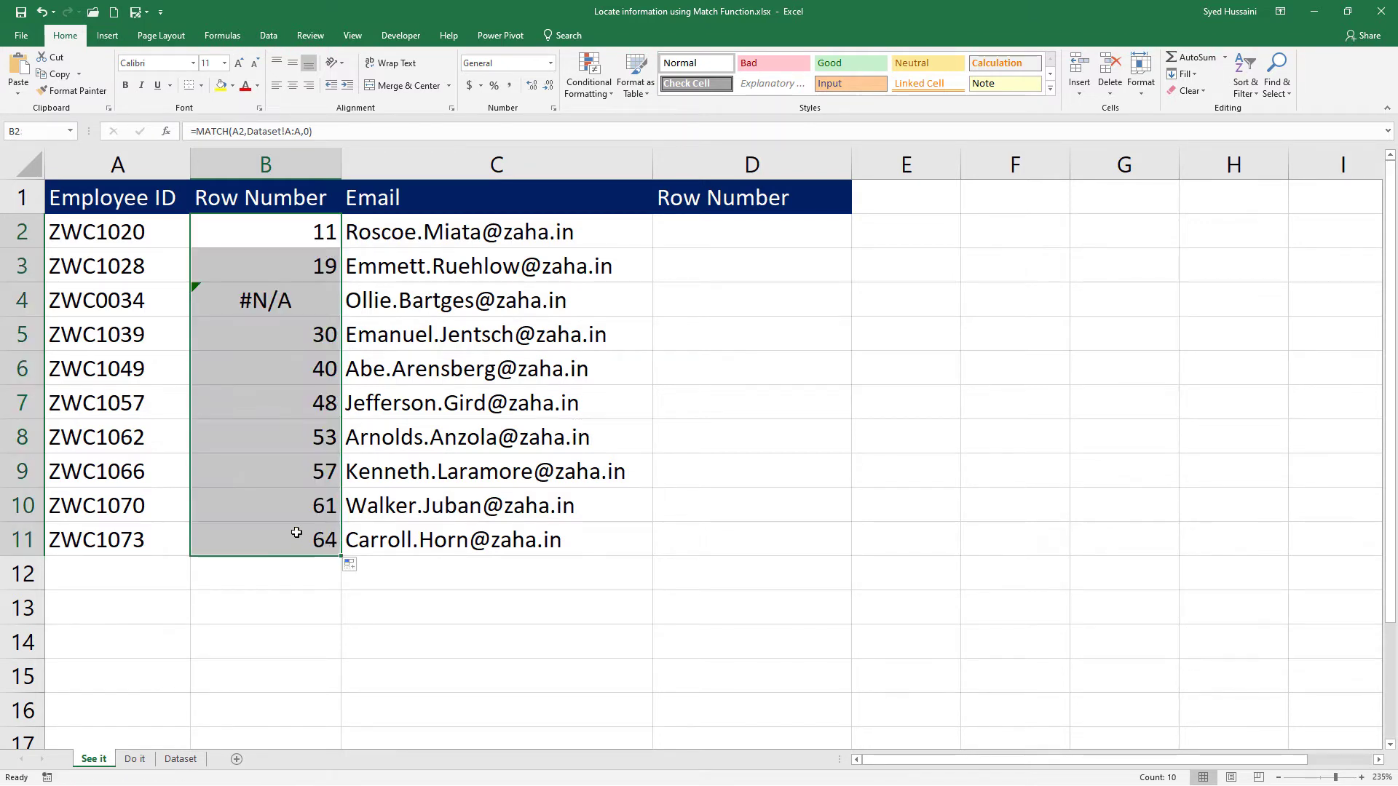
click(273, 504)
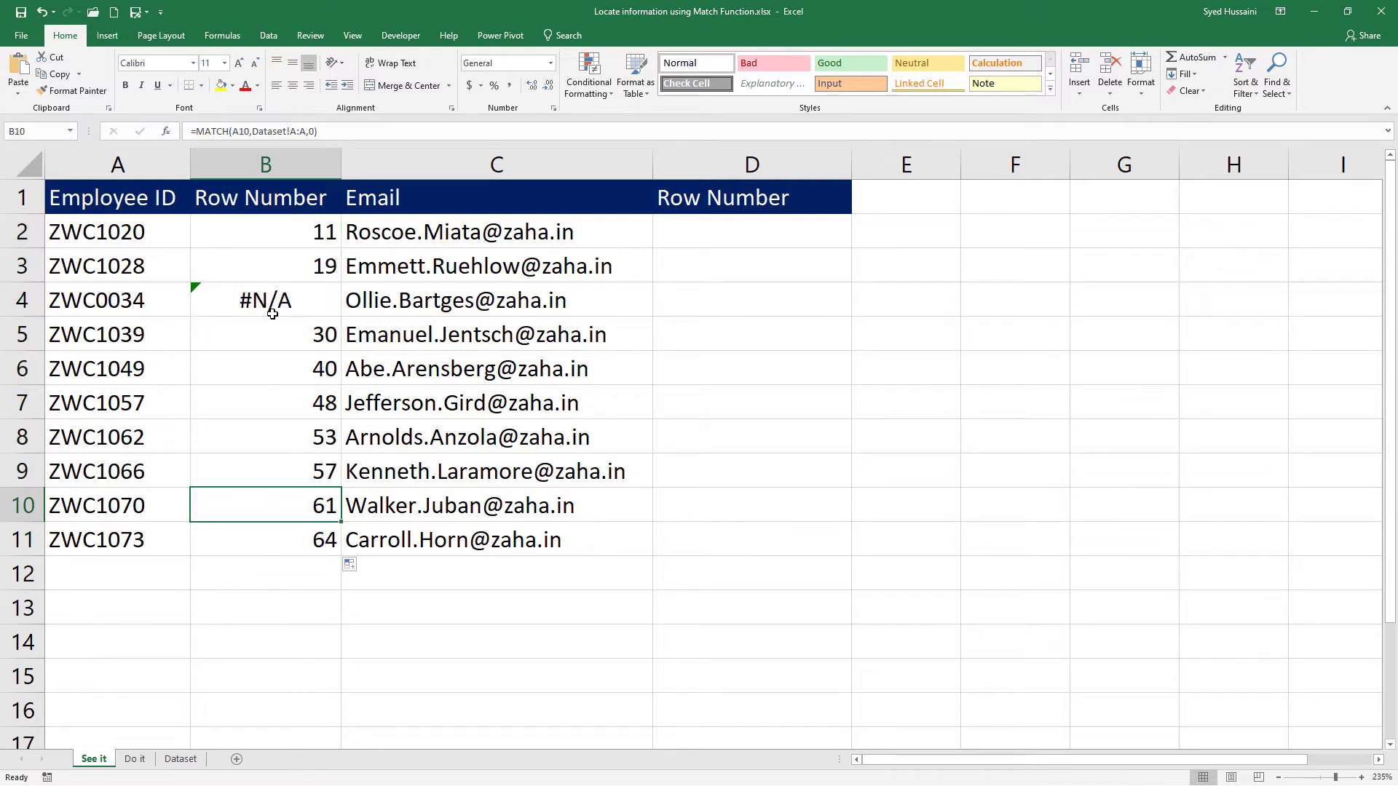
click(273, 315)
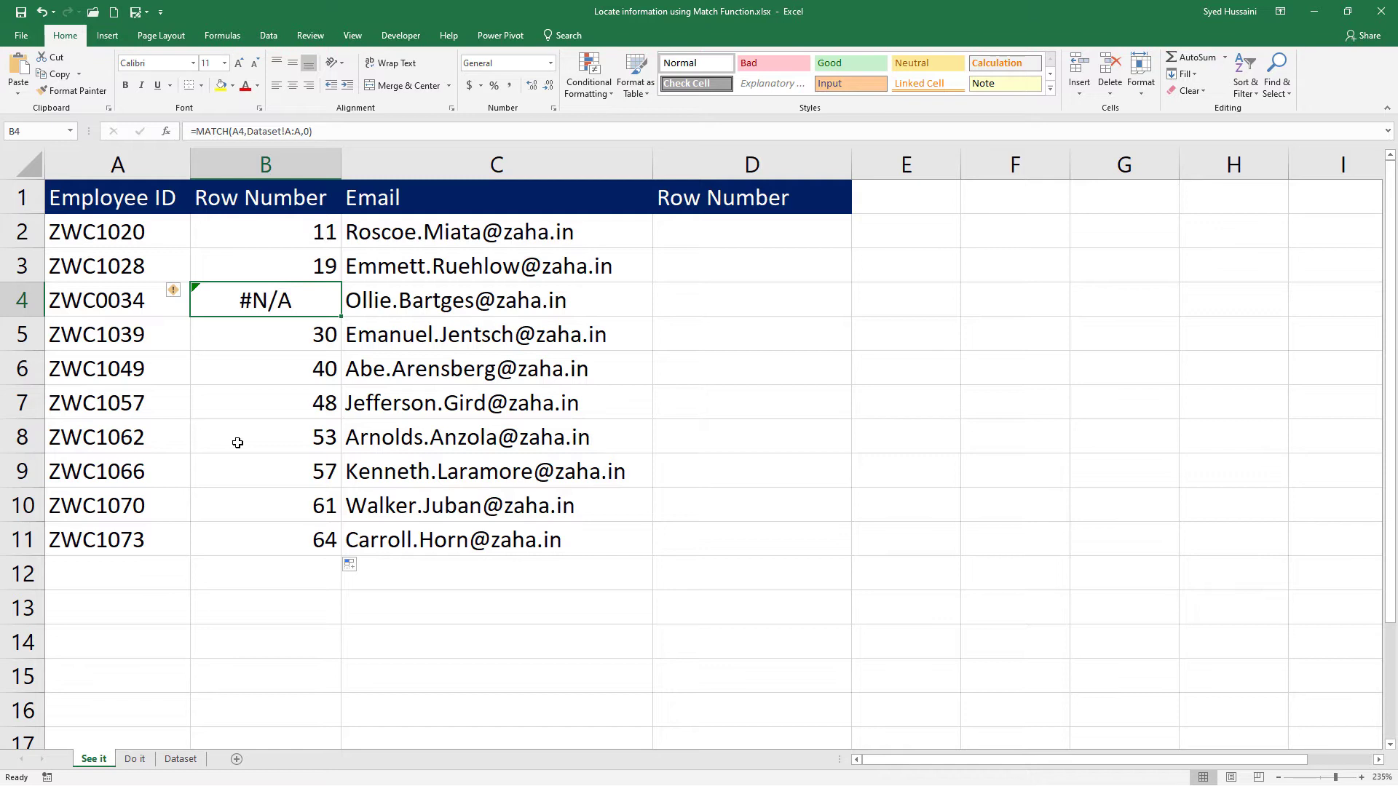
Wrap the existing MATCH formula in B2 in an IFERROR function, using it as the value argument.
click(259, 244)
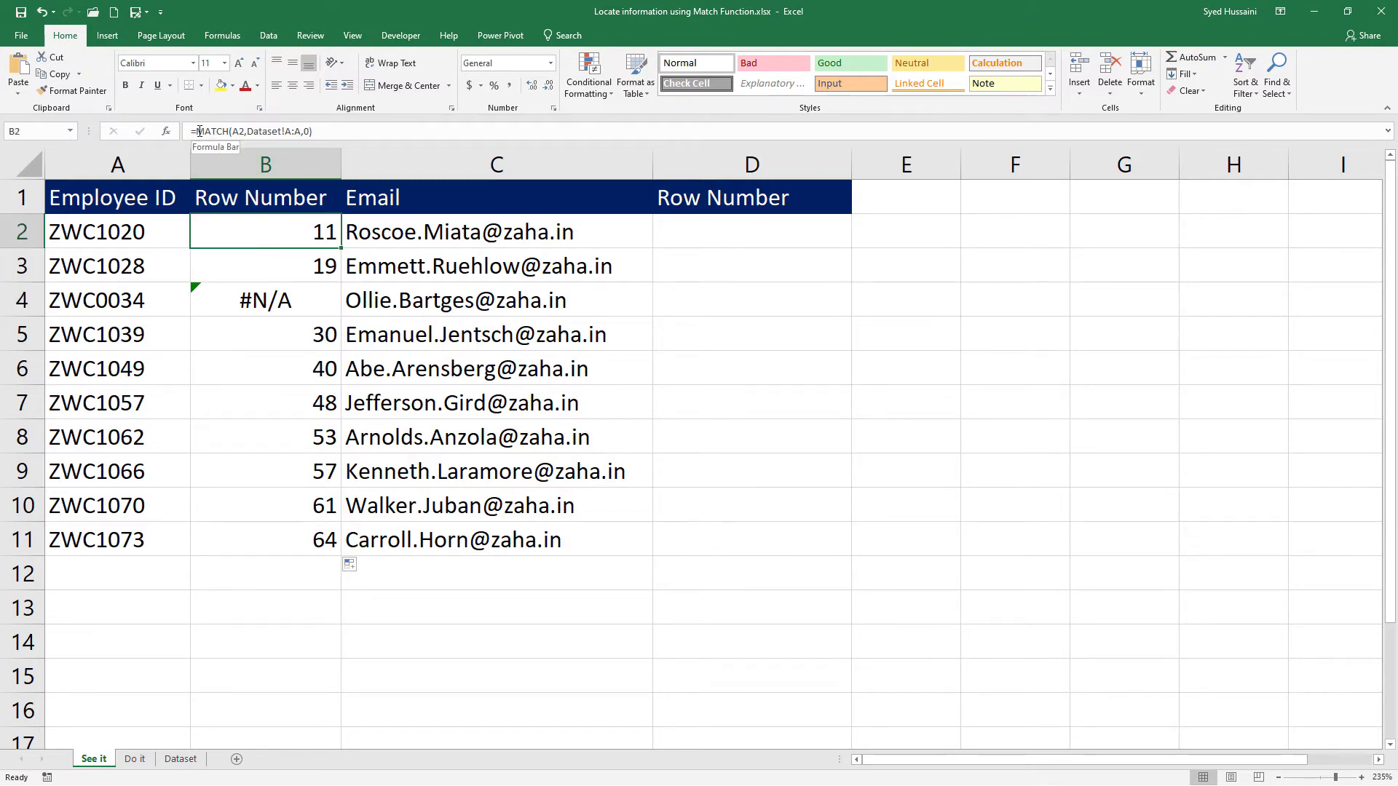
drag(196, 132, 315, 133)
key(ctrl+c)
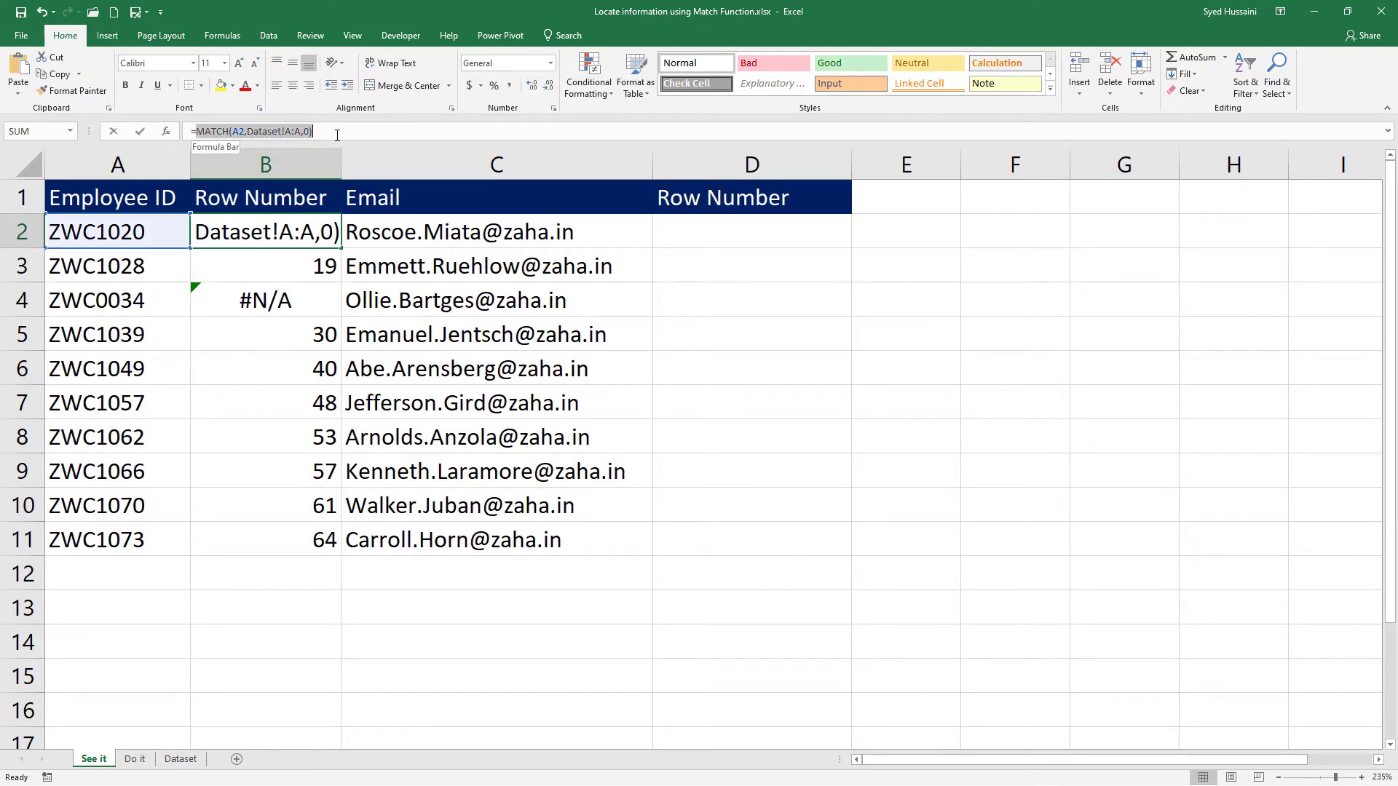
key(BackSpace)
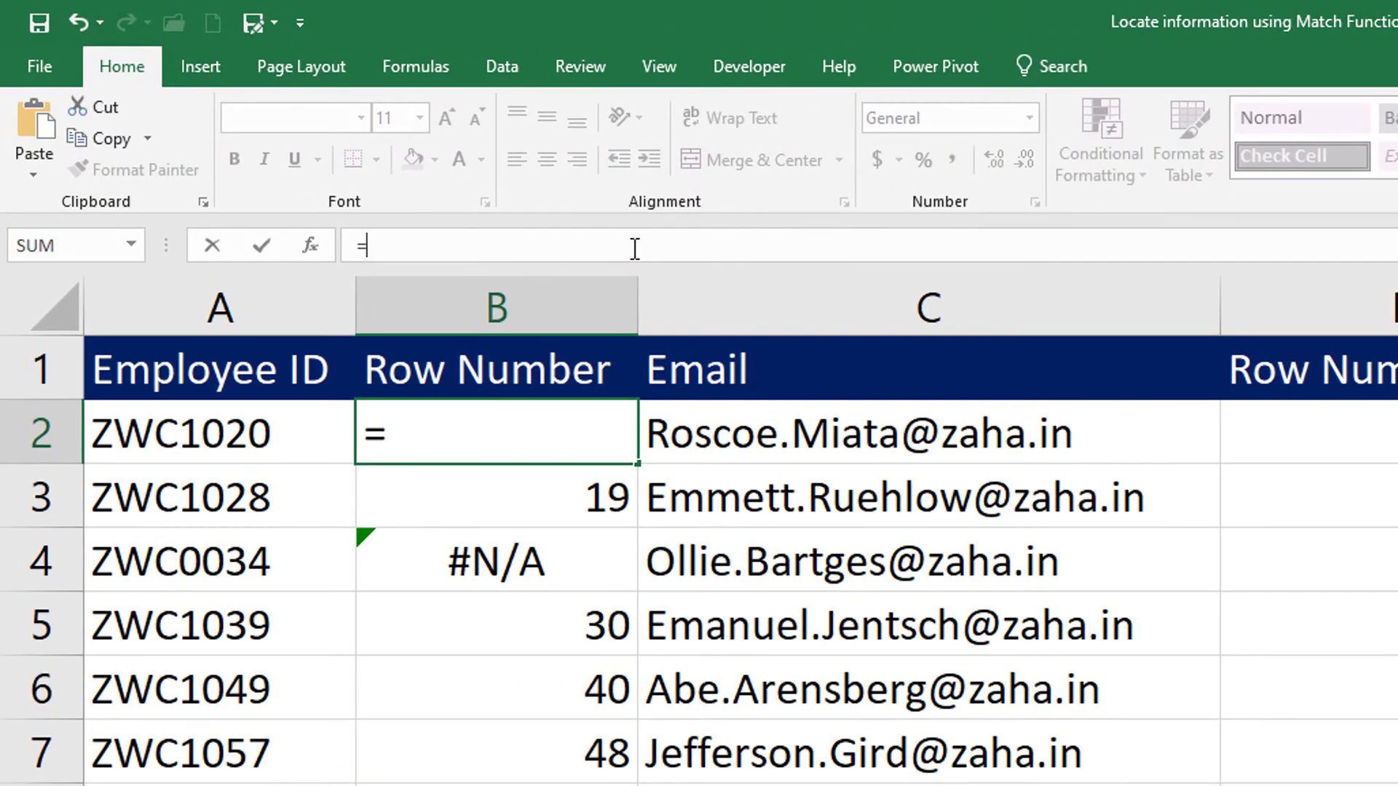
text(inf)
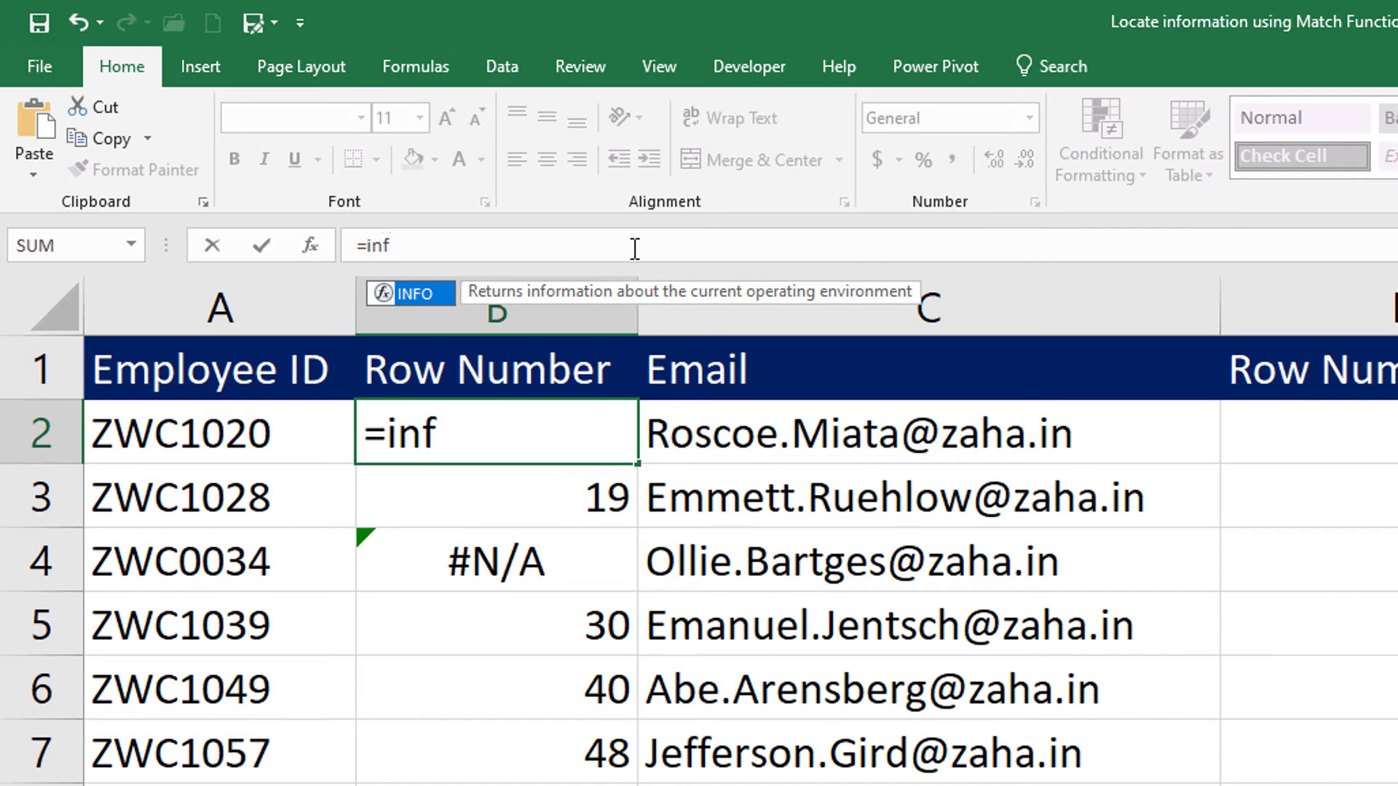
key(BackSpace)
key(BackSpace)
text(f)
key(Tab)
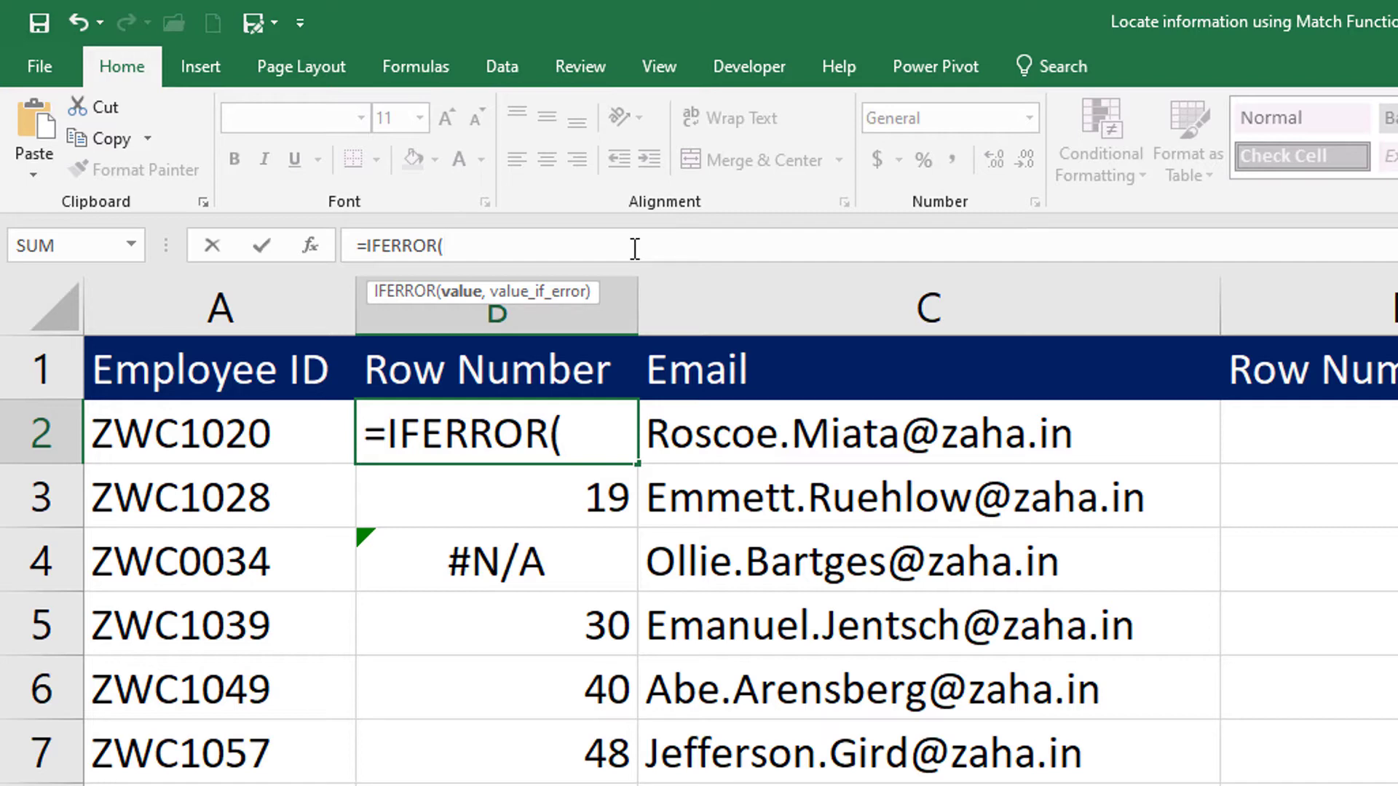
key(ctrl+v)
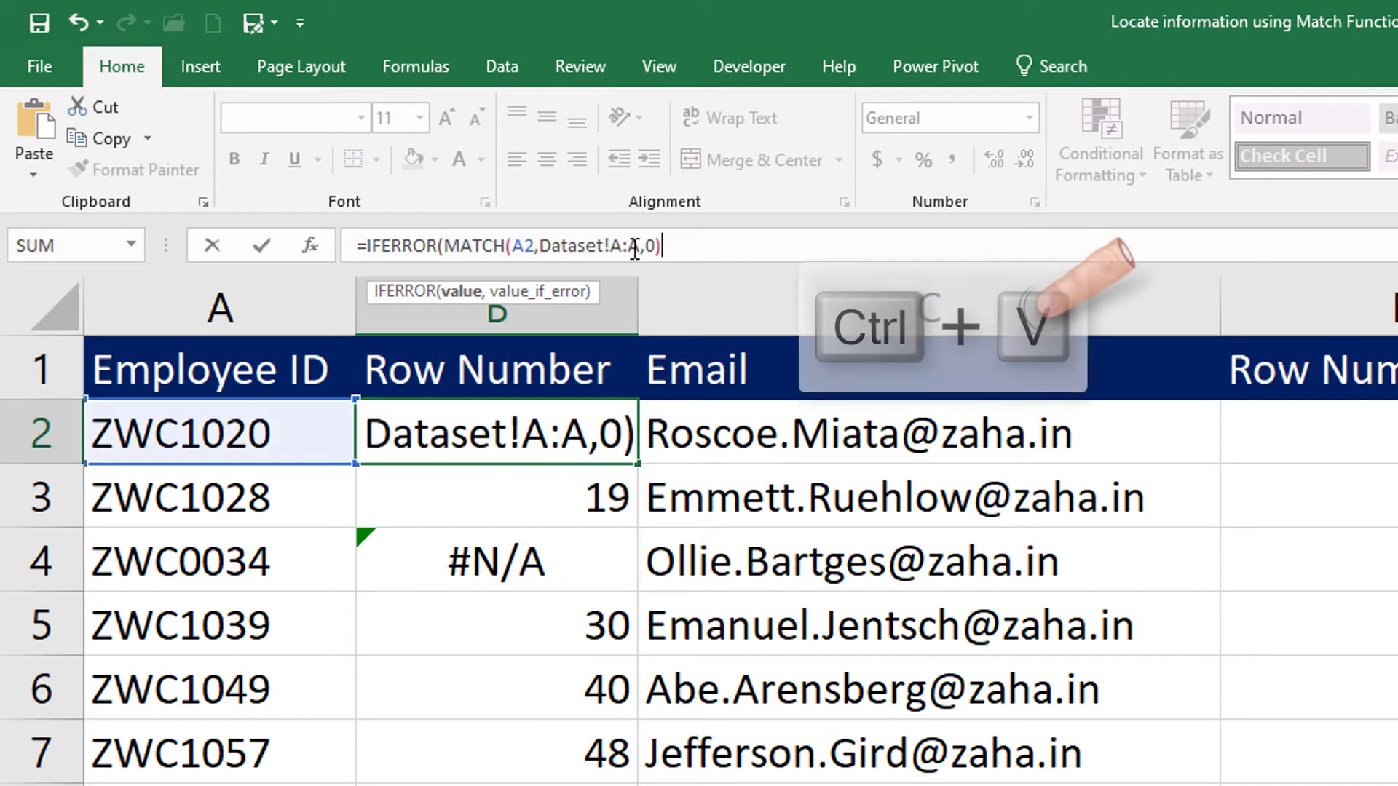
Complete B2's IFERROR formula with "Not Found" as the value returned on an error.
text(, )
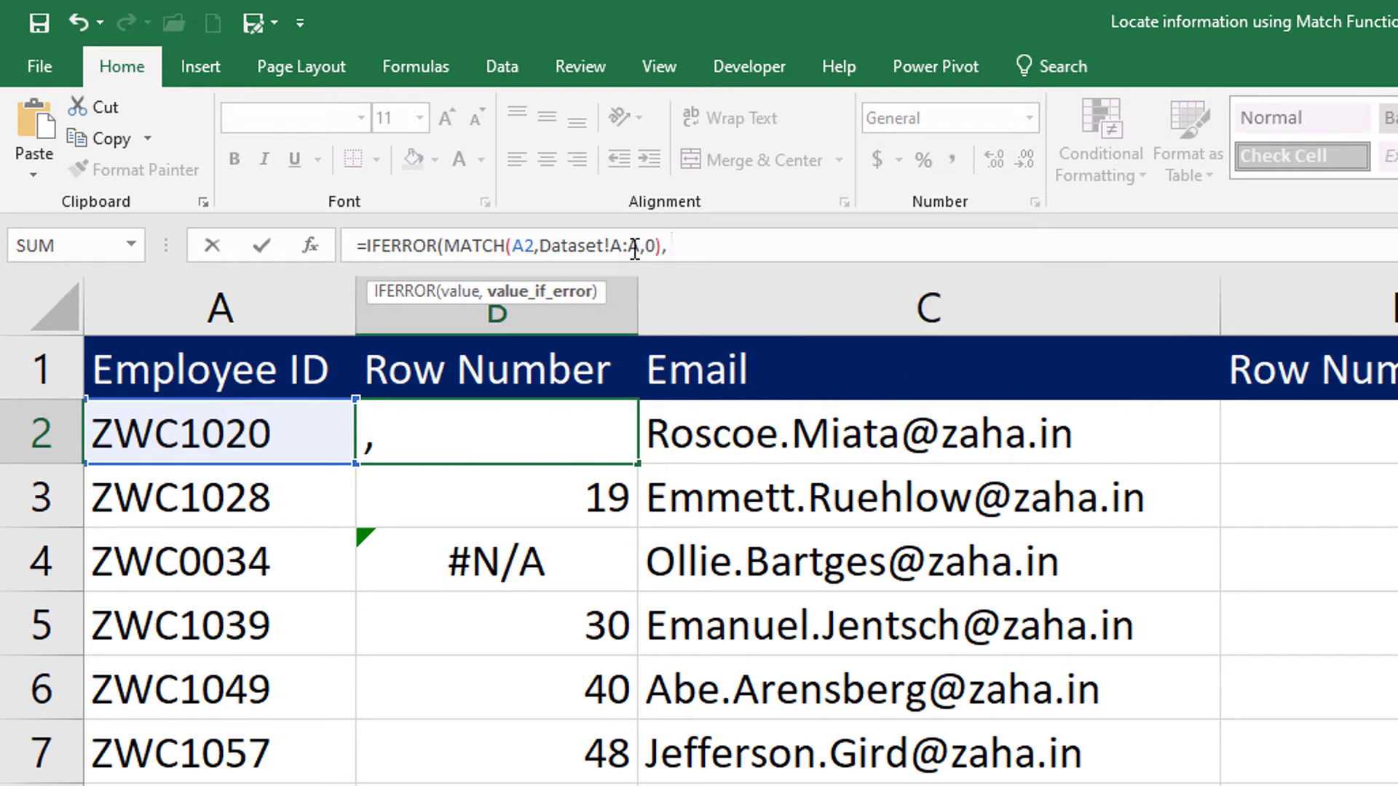
text("Not Fou)
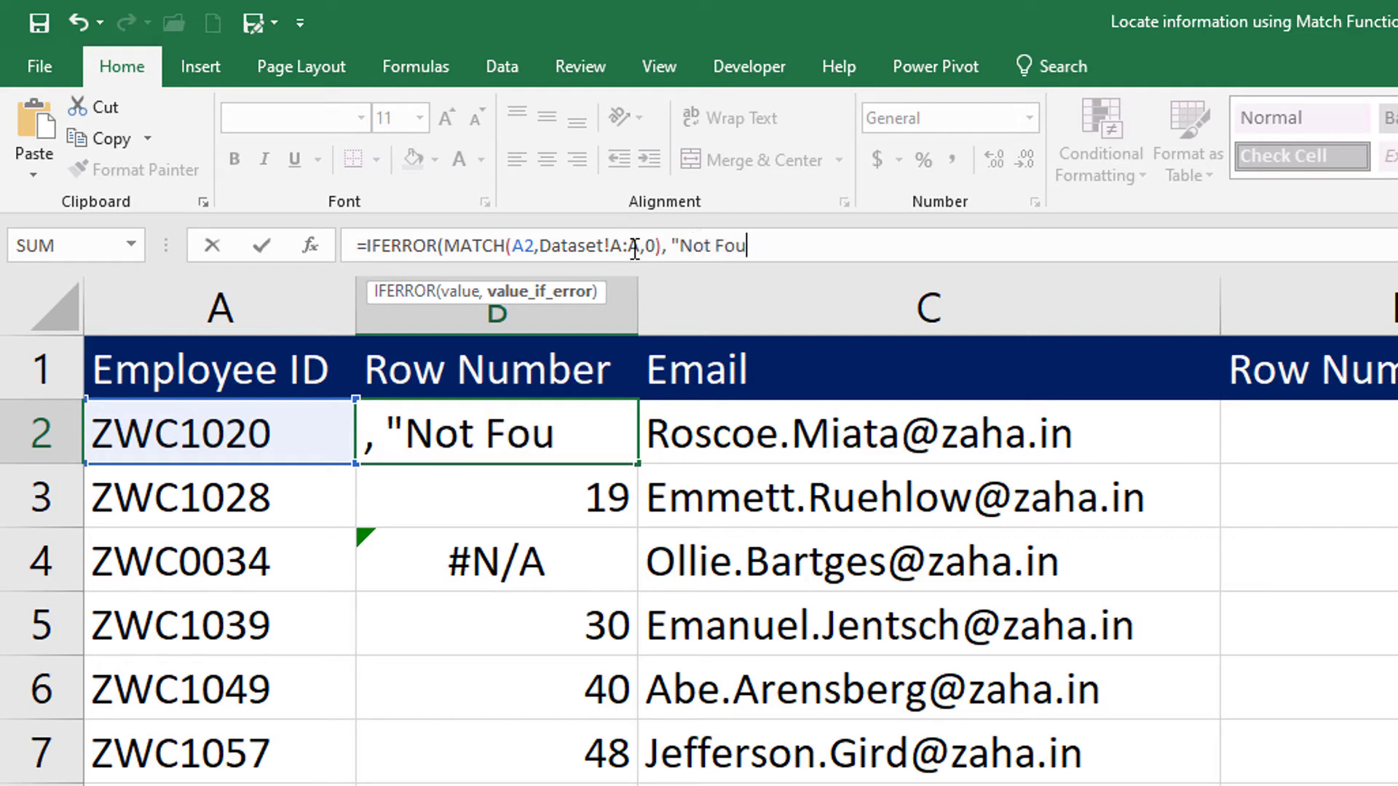
text(nd"))
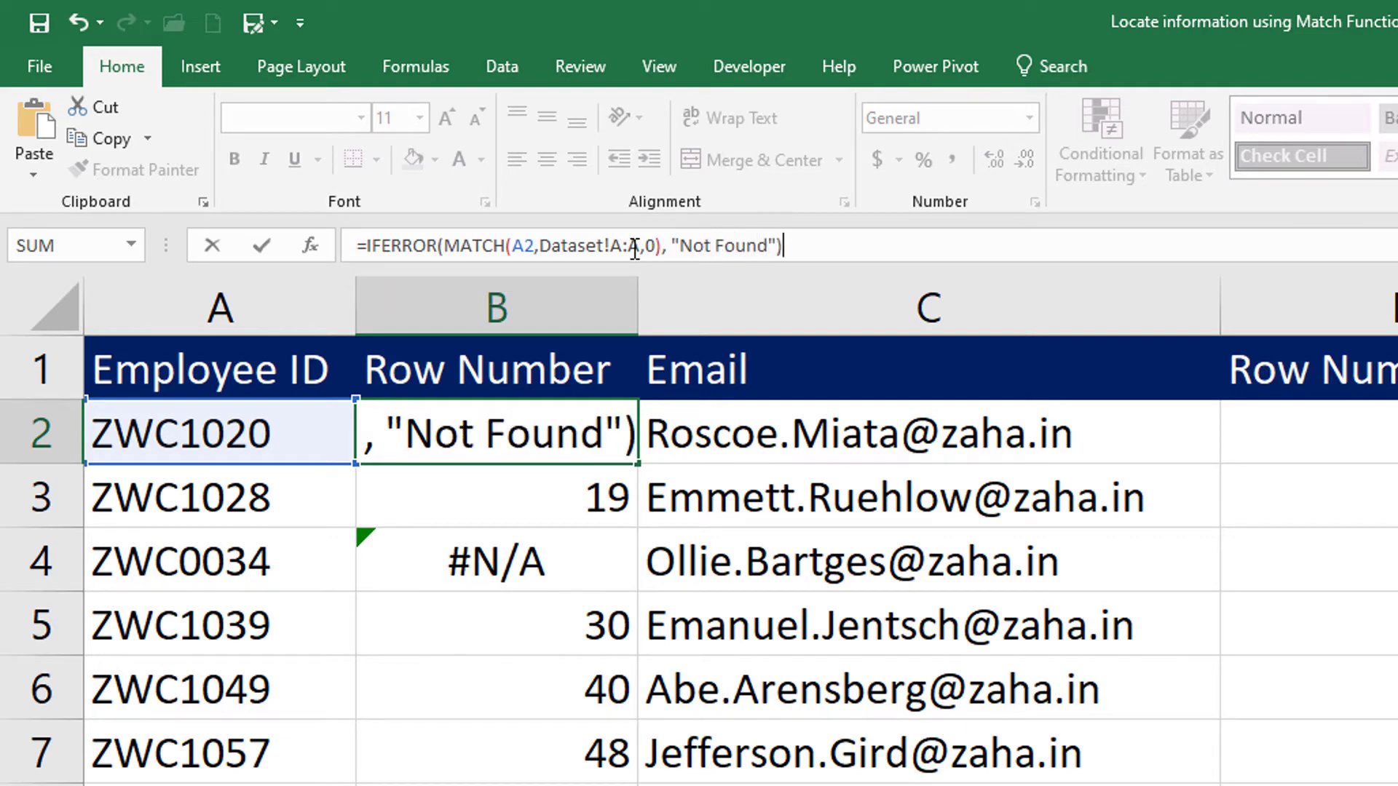
key(Return)
Fill the IFERROR formula from B2 down to B11 and check the result in B4.
click(571, 430)
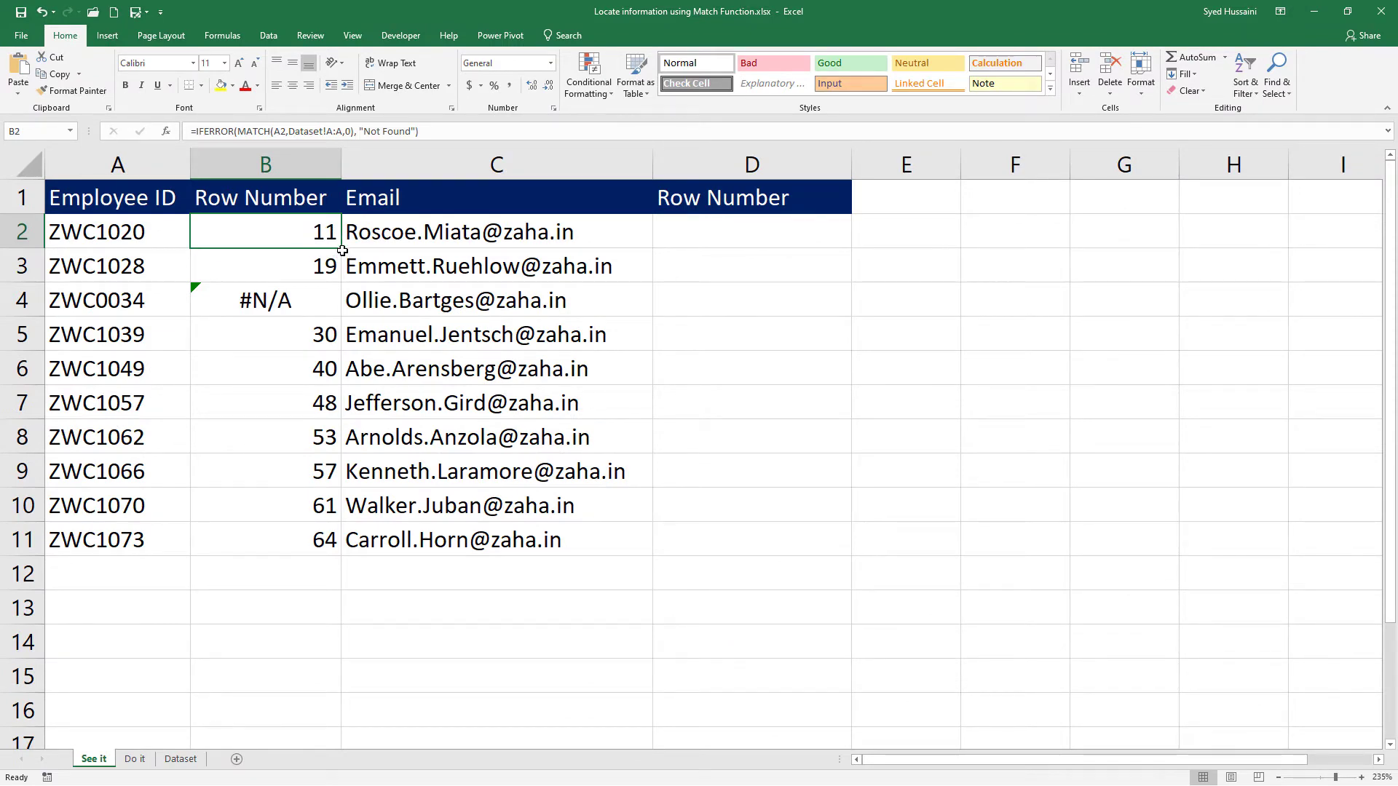
drag(340, 258, 343, 554)
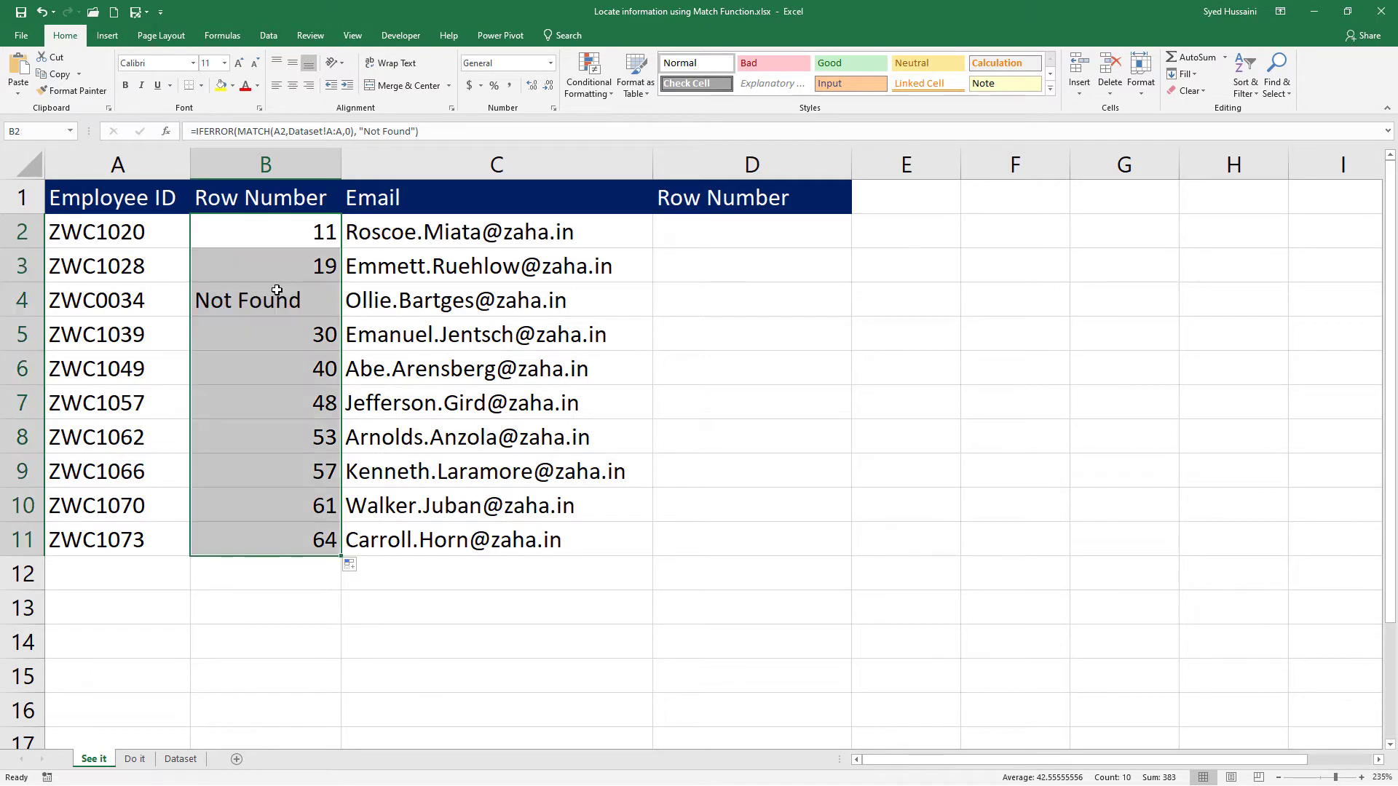
click(276, 291)
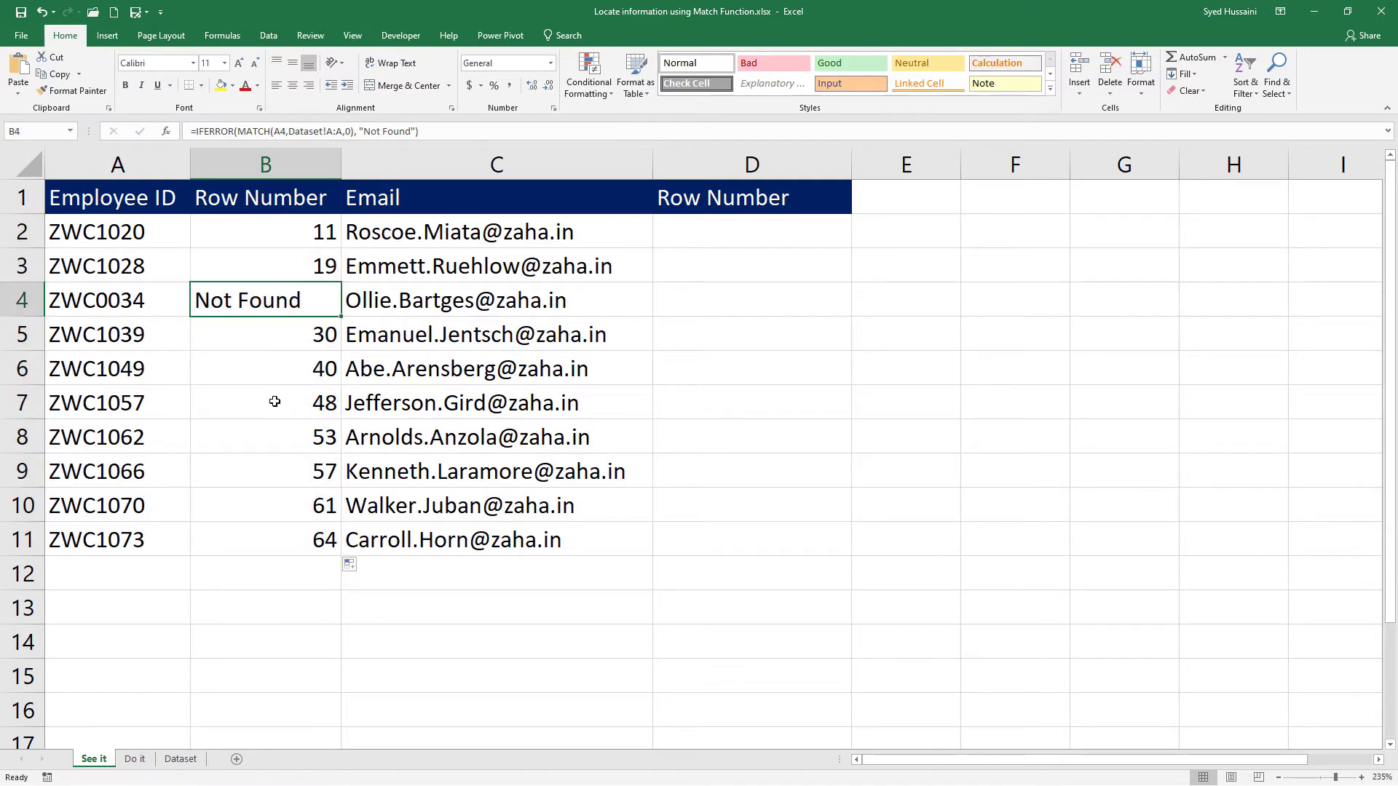
drag(273, 240, 314, 535)
drag(140, 235, 150, 539)
click(552, 402)
Start a MATCH formula in D2 with the email in C2 as the lookup value.
click(703, 235)
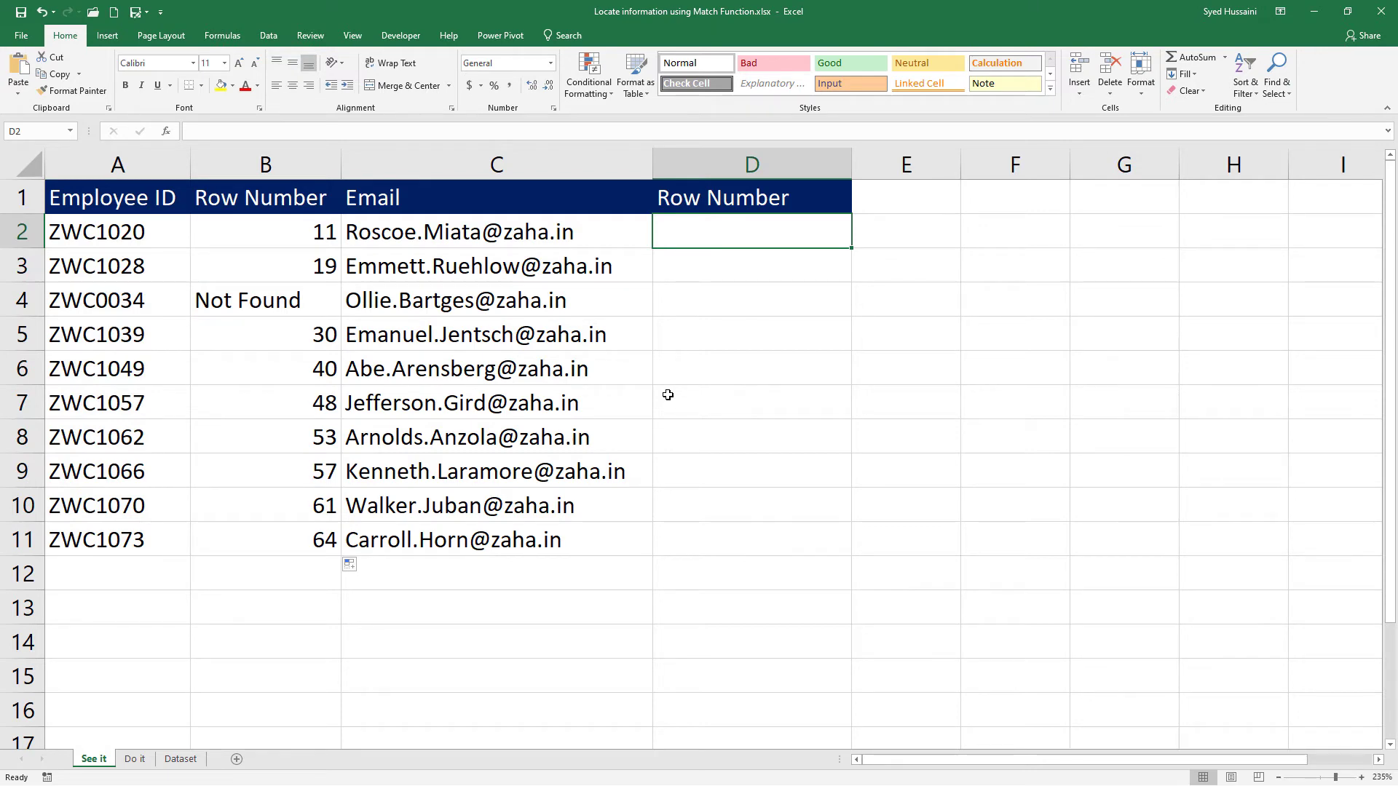
text(=mat)
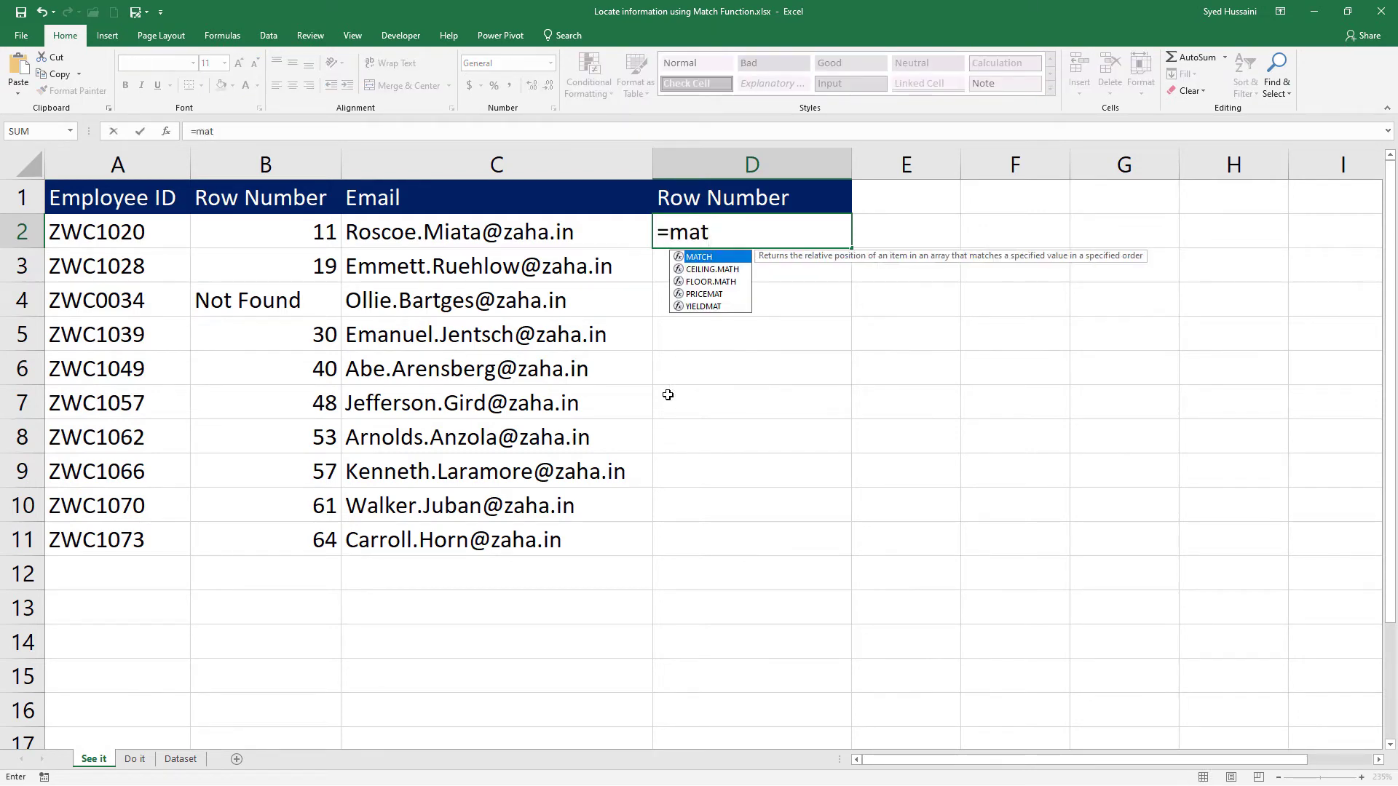
key(Tab)
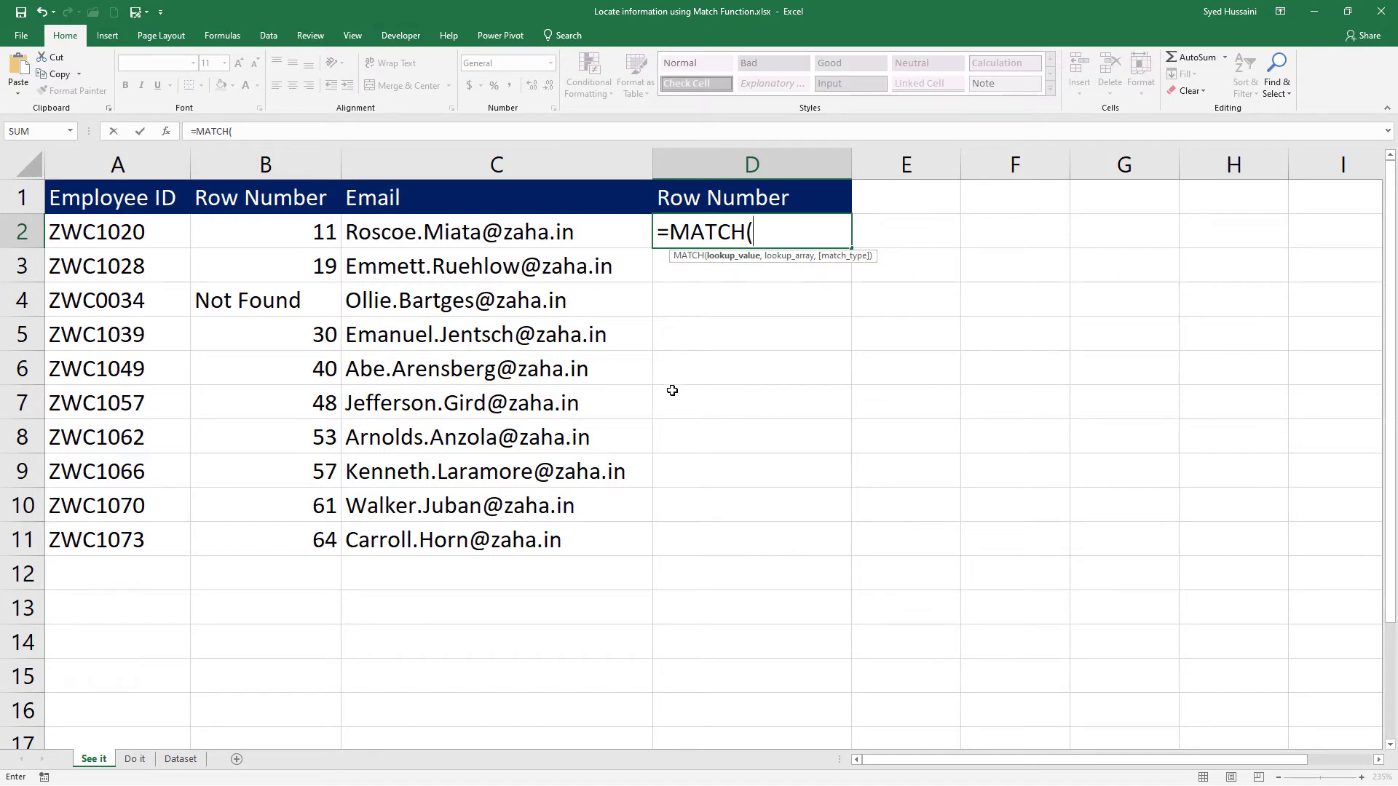
click(569, 235)
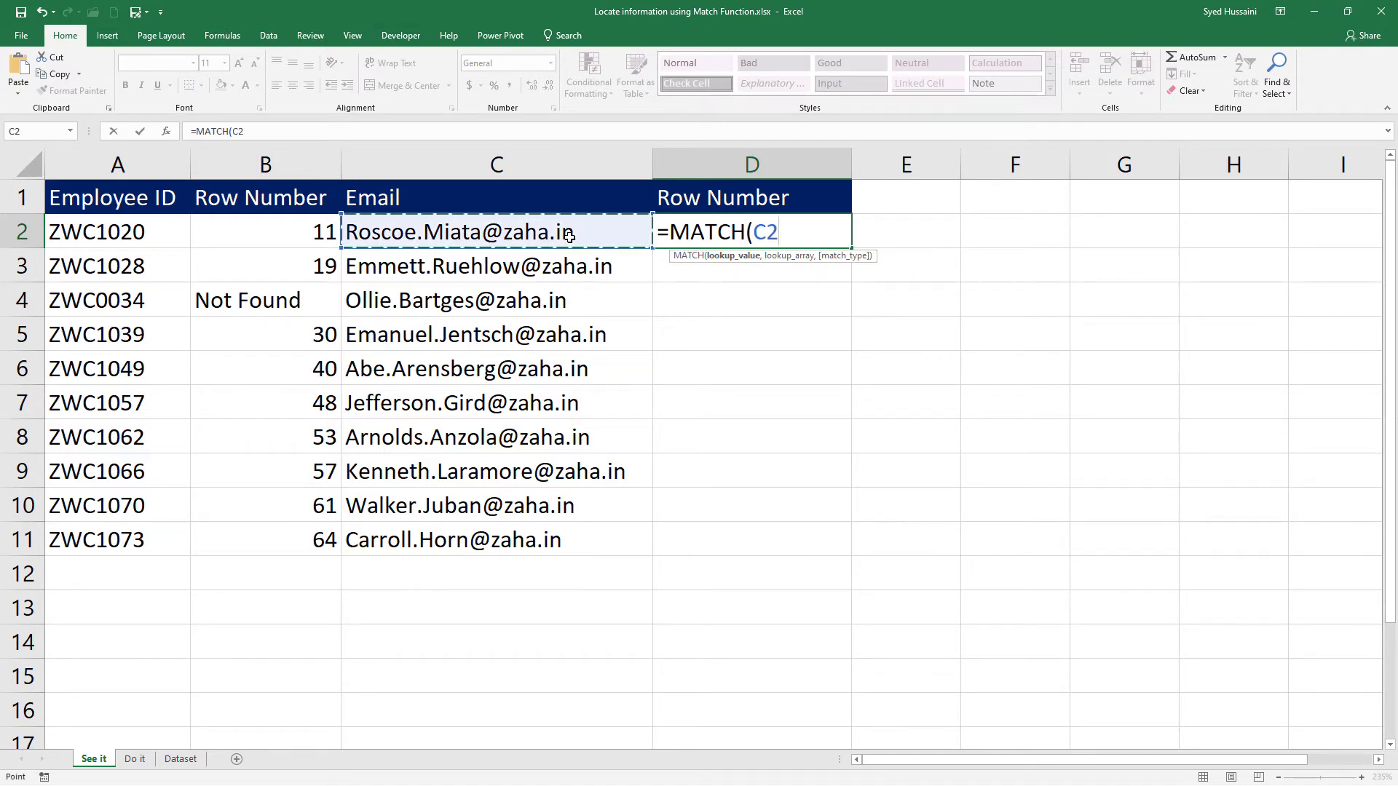
text(,)
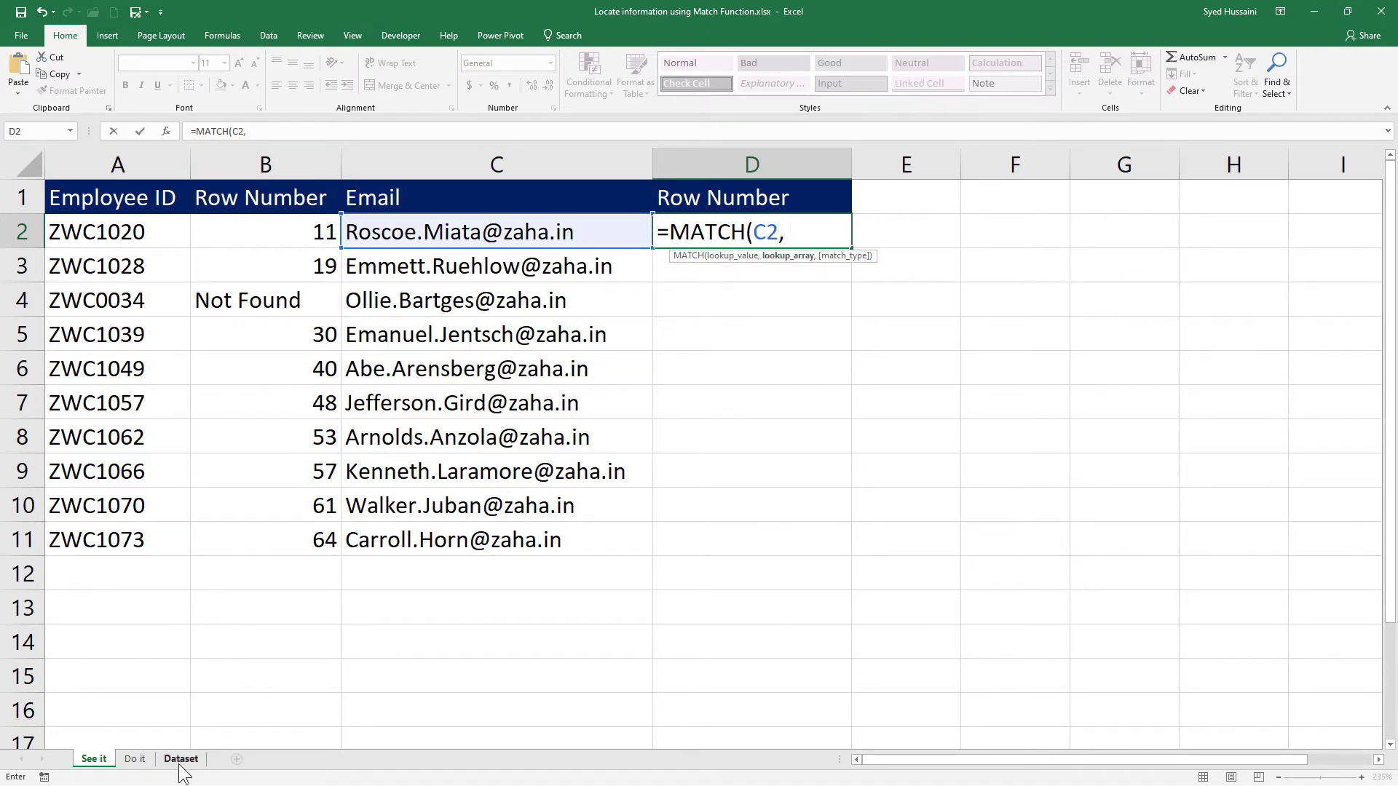
Complete D2's MATCH formula with columns A:J of the Dataset sheet as the lookup array and 0 as the match type.
click(181, 759)
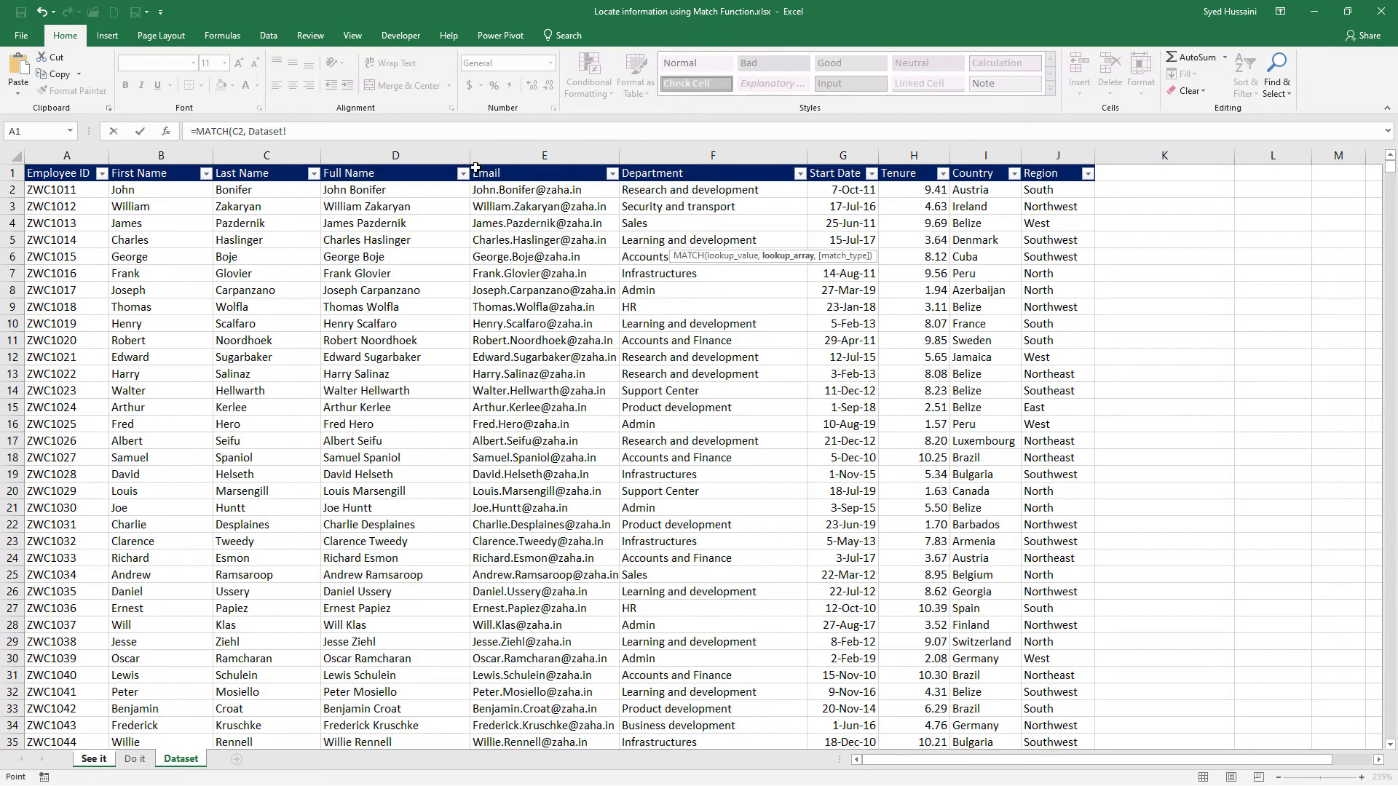
click(524, 156)
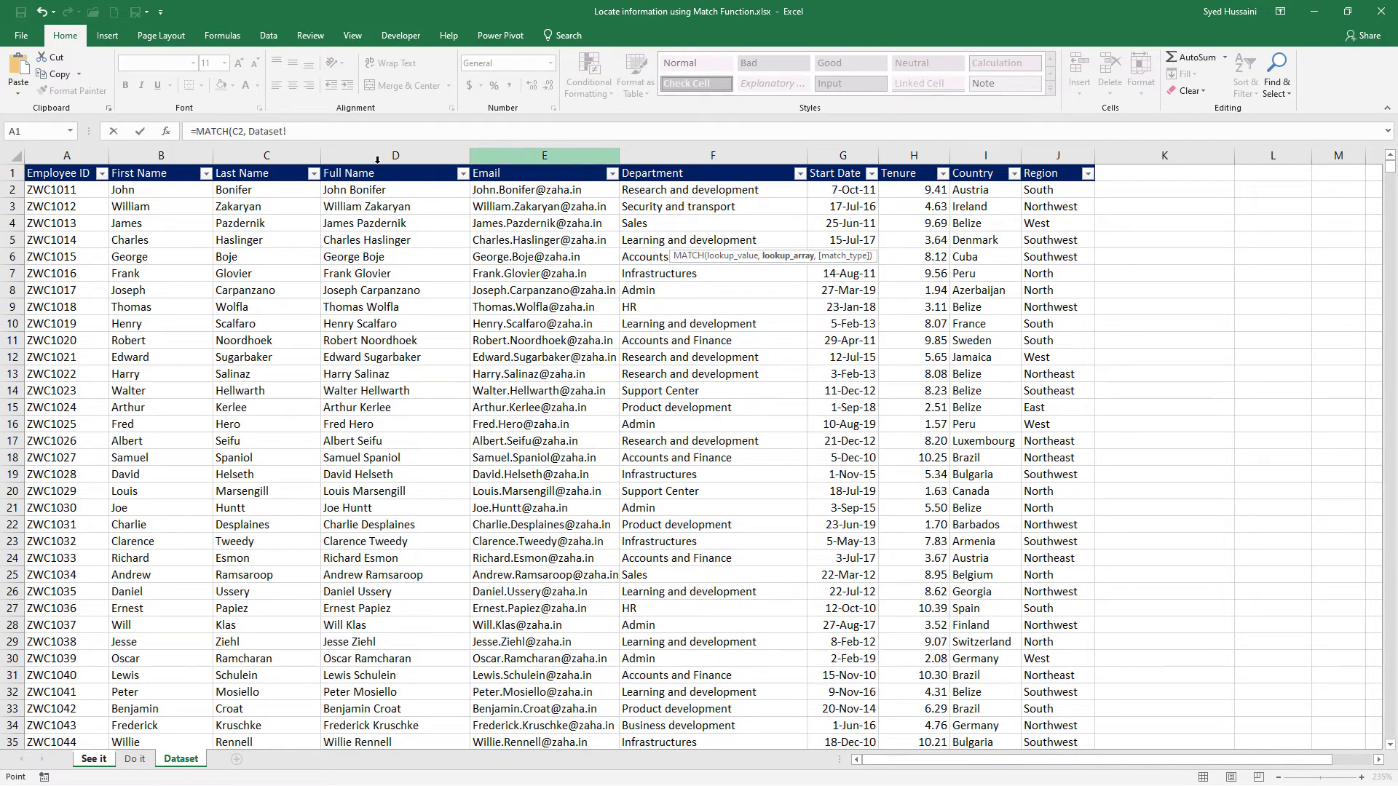
drag(65, 155, 1056, 153)
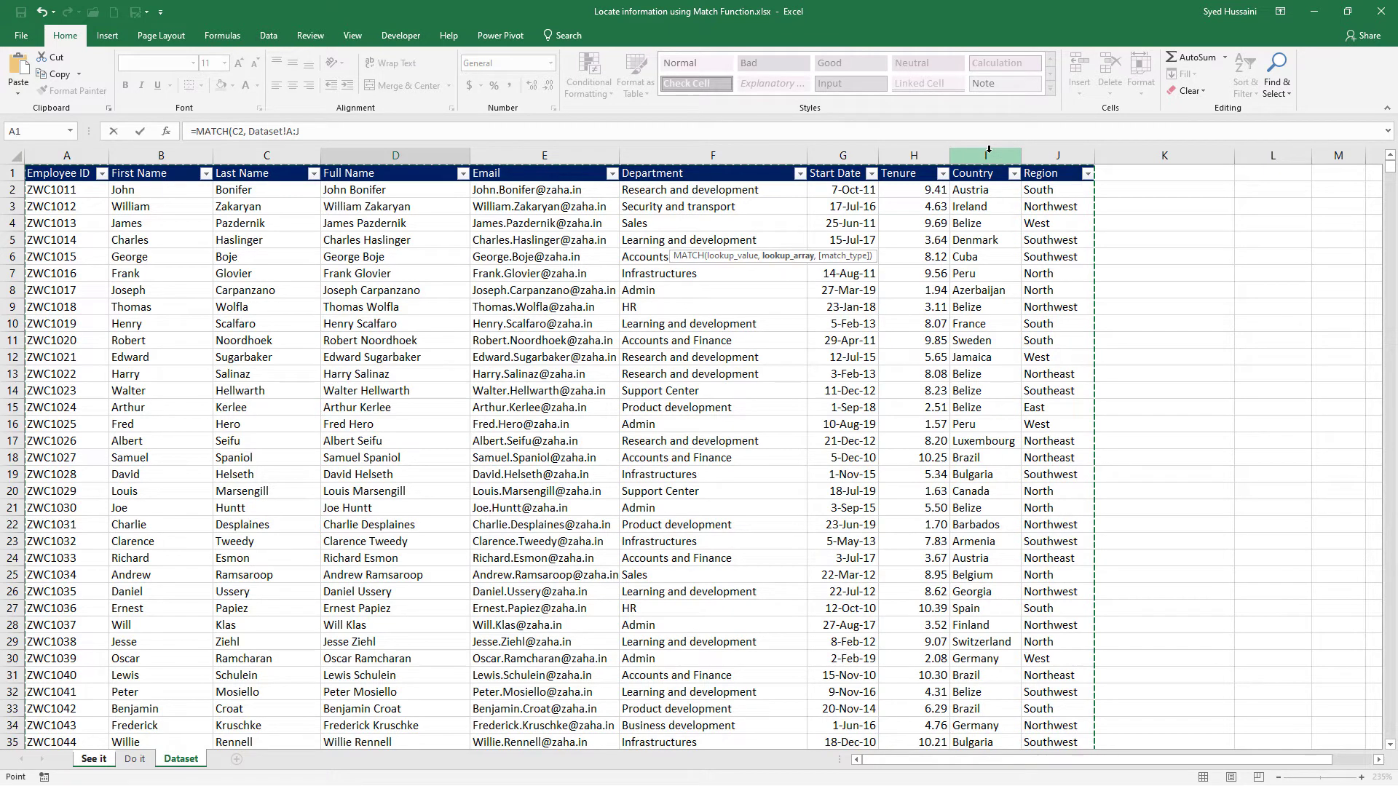
text(,)
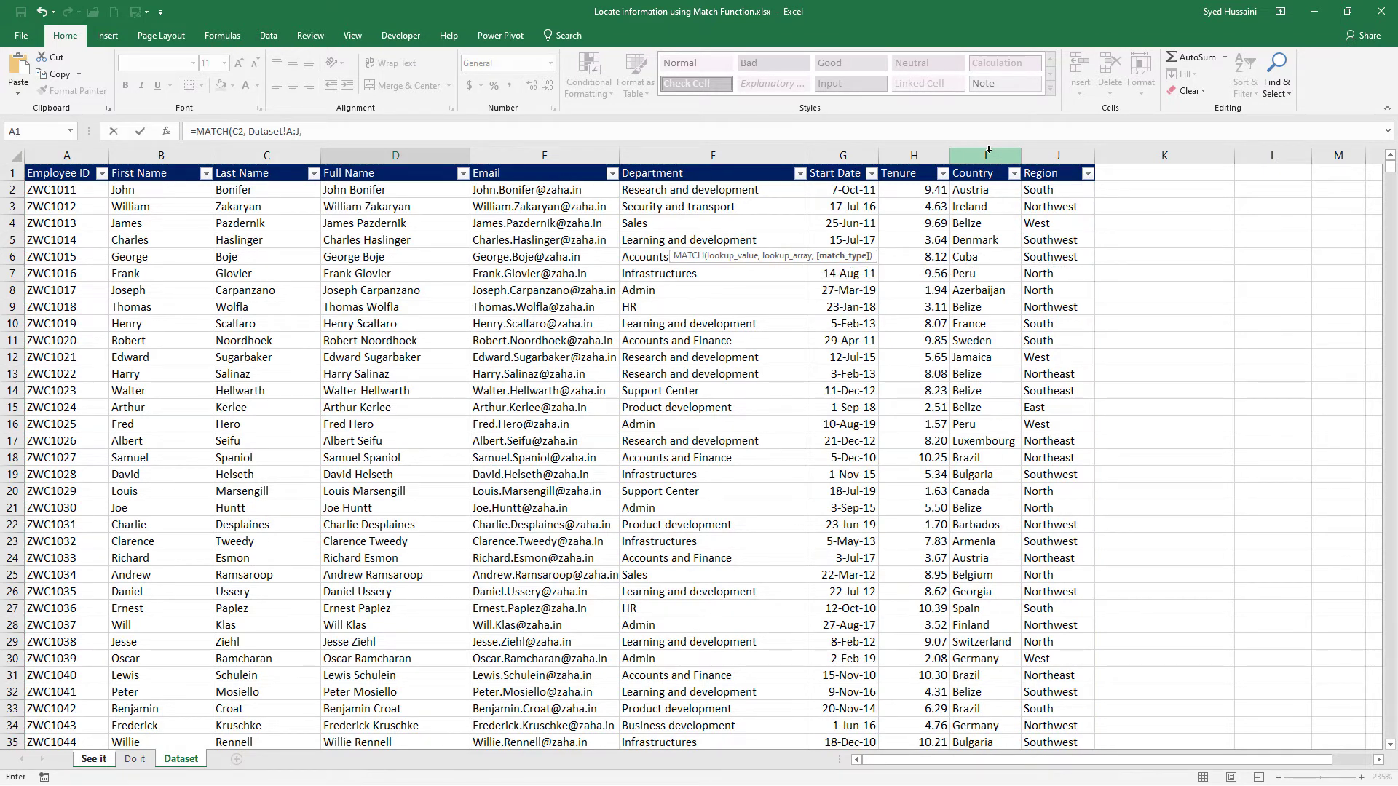
text( 0))
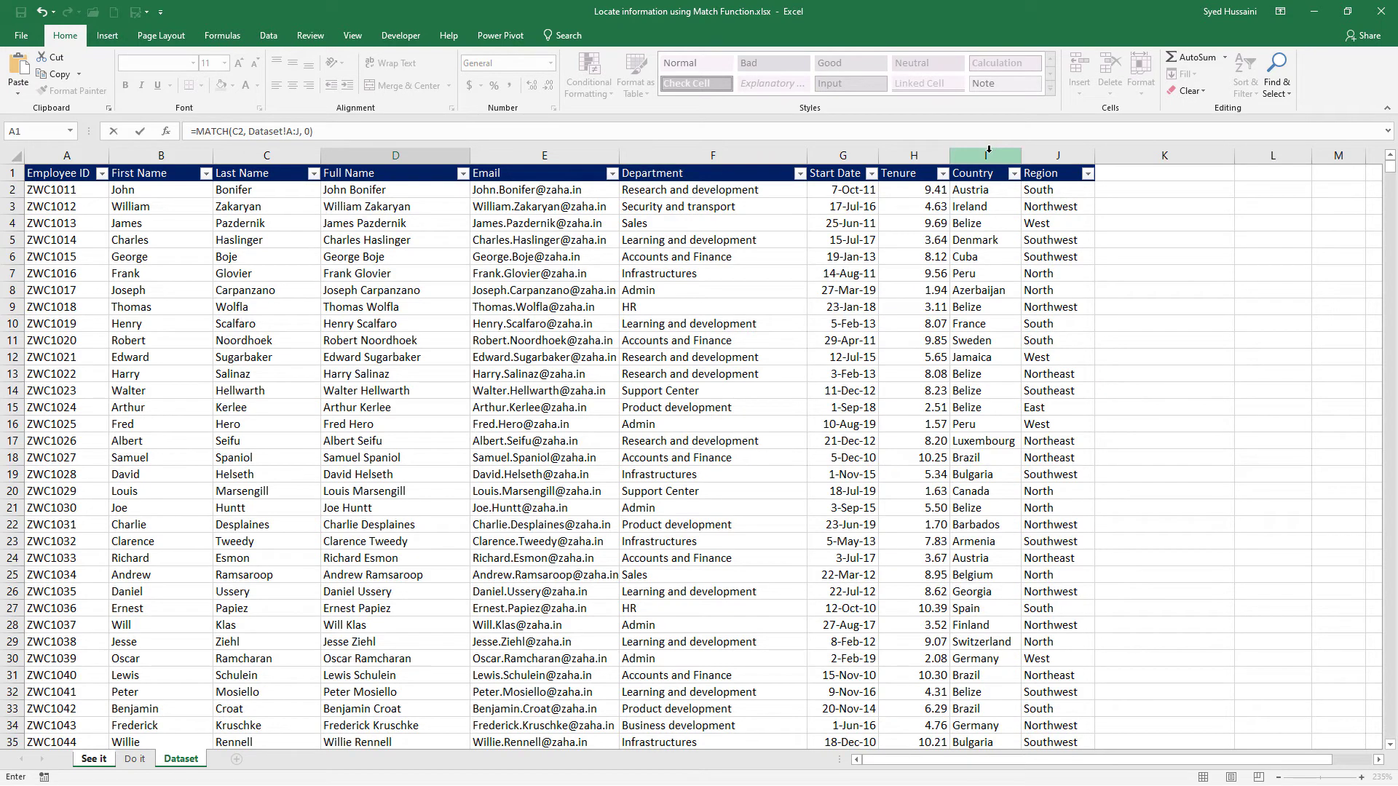
key(Return)
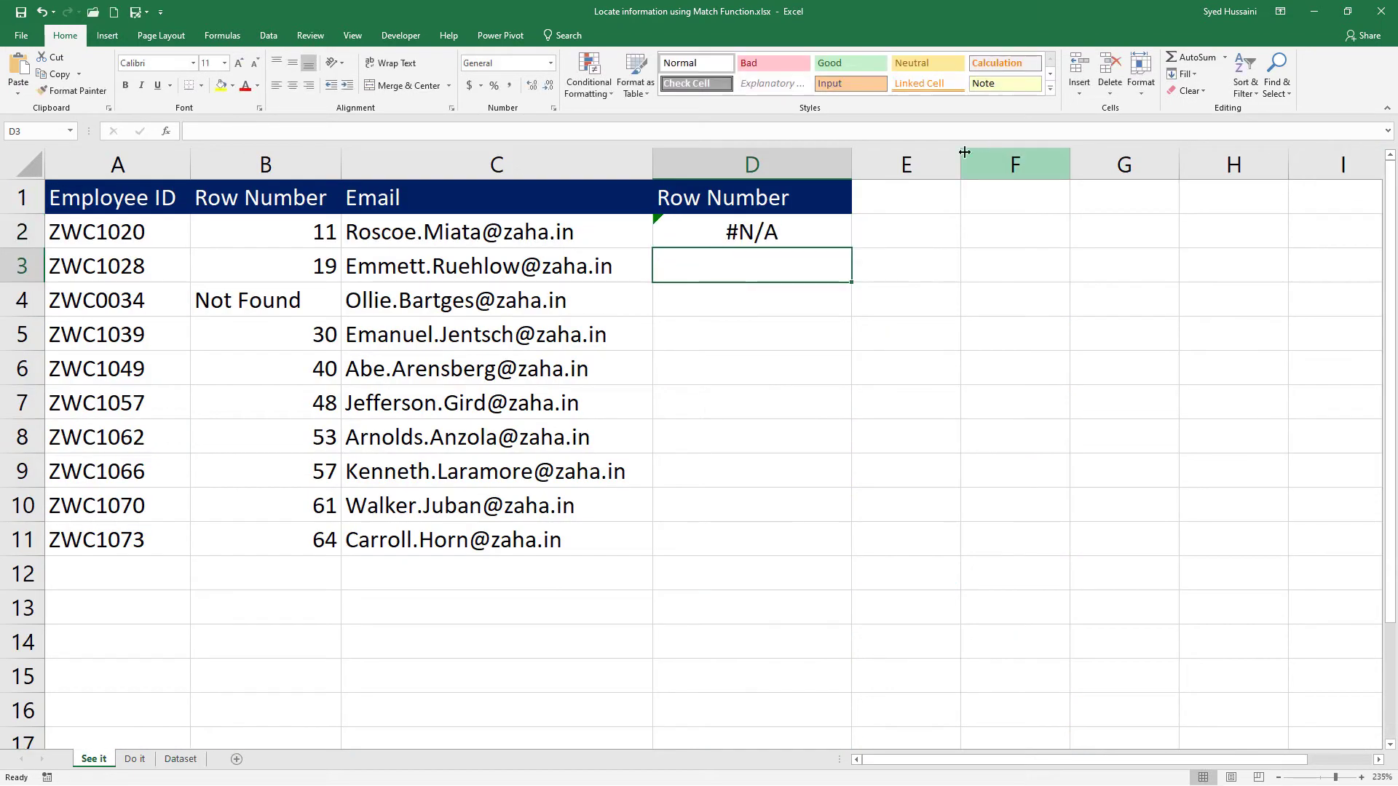
Copy the email in C2 and go to the Email column of the Dataset sheet.
click(605, 240)
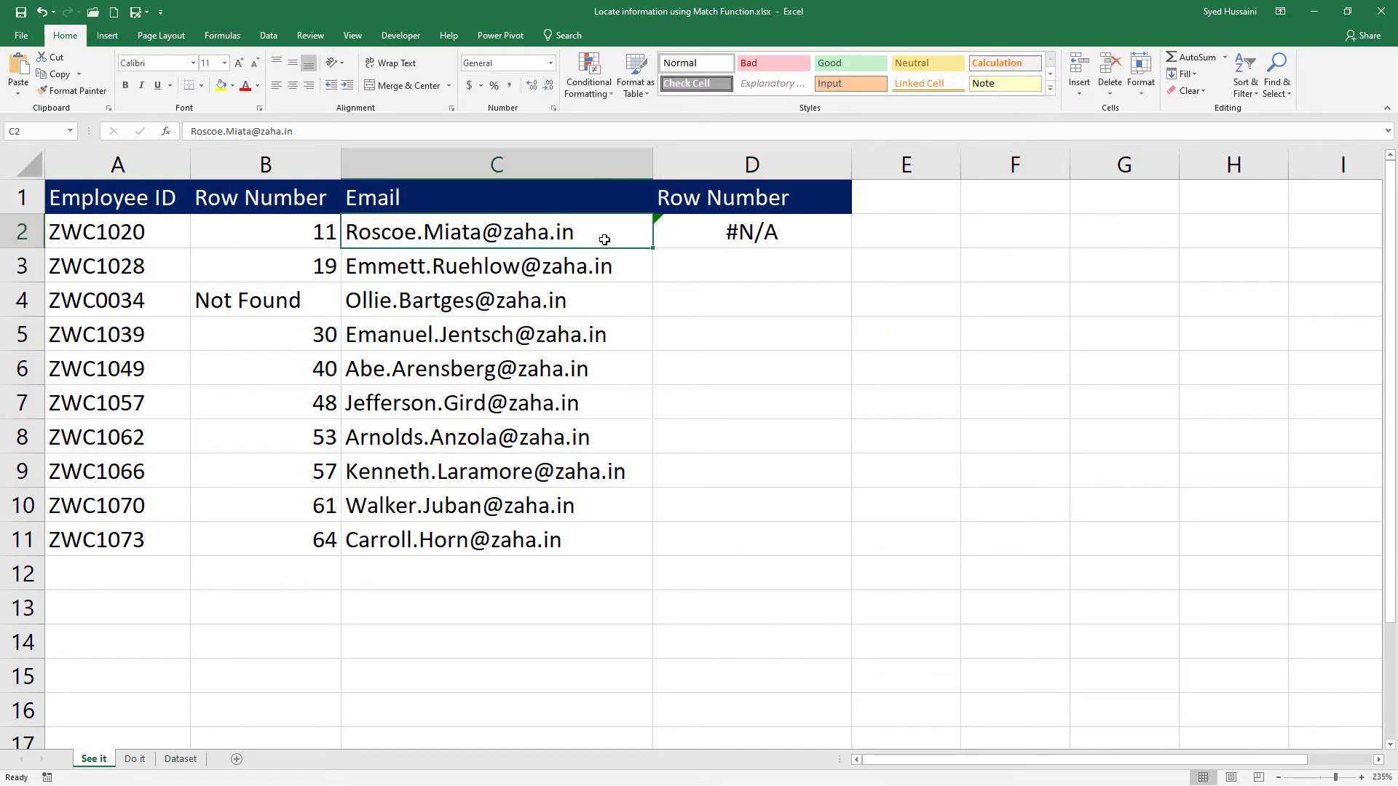
key(ctrl+c)
key(Escape)
key(ctrl+c)
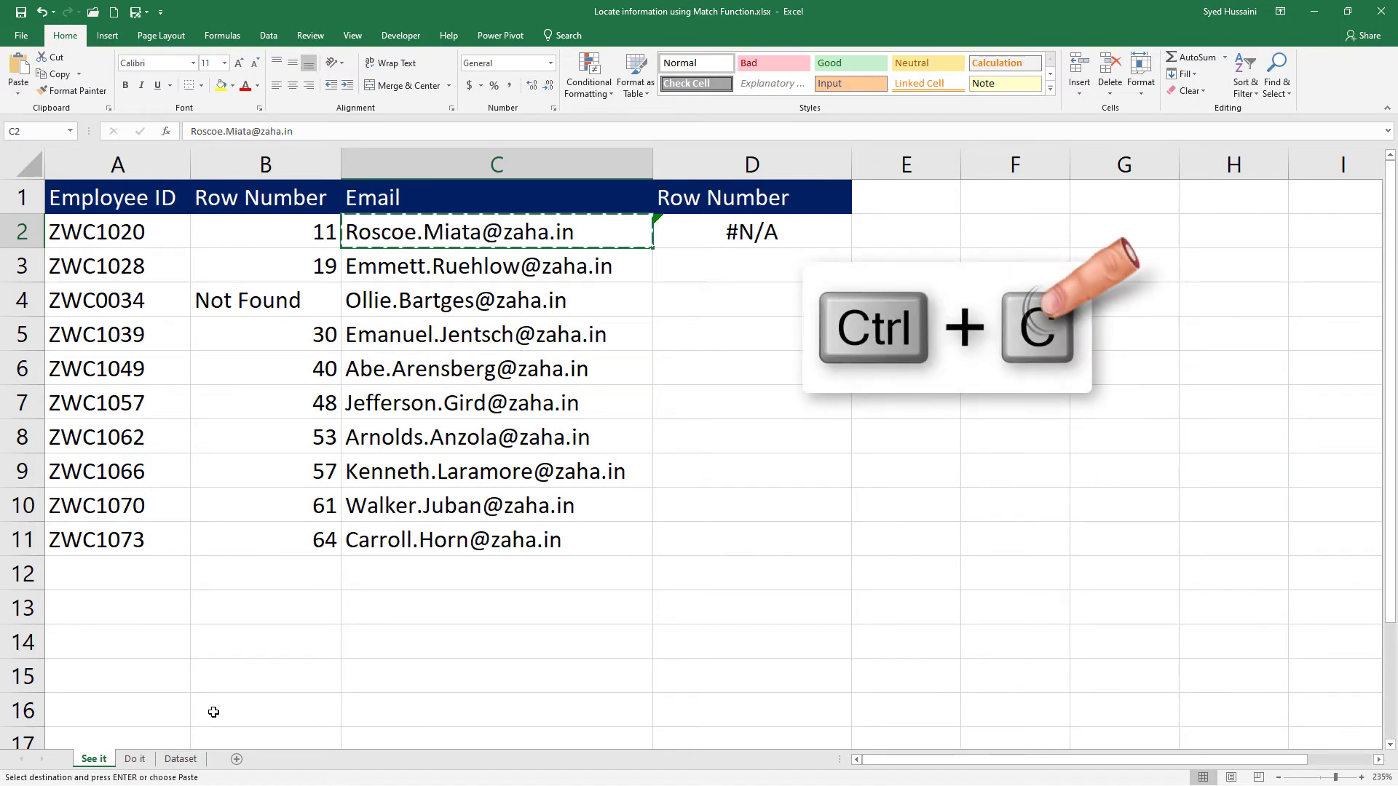
click(191, 759)
click(537, 274)
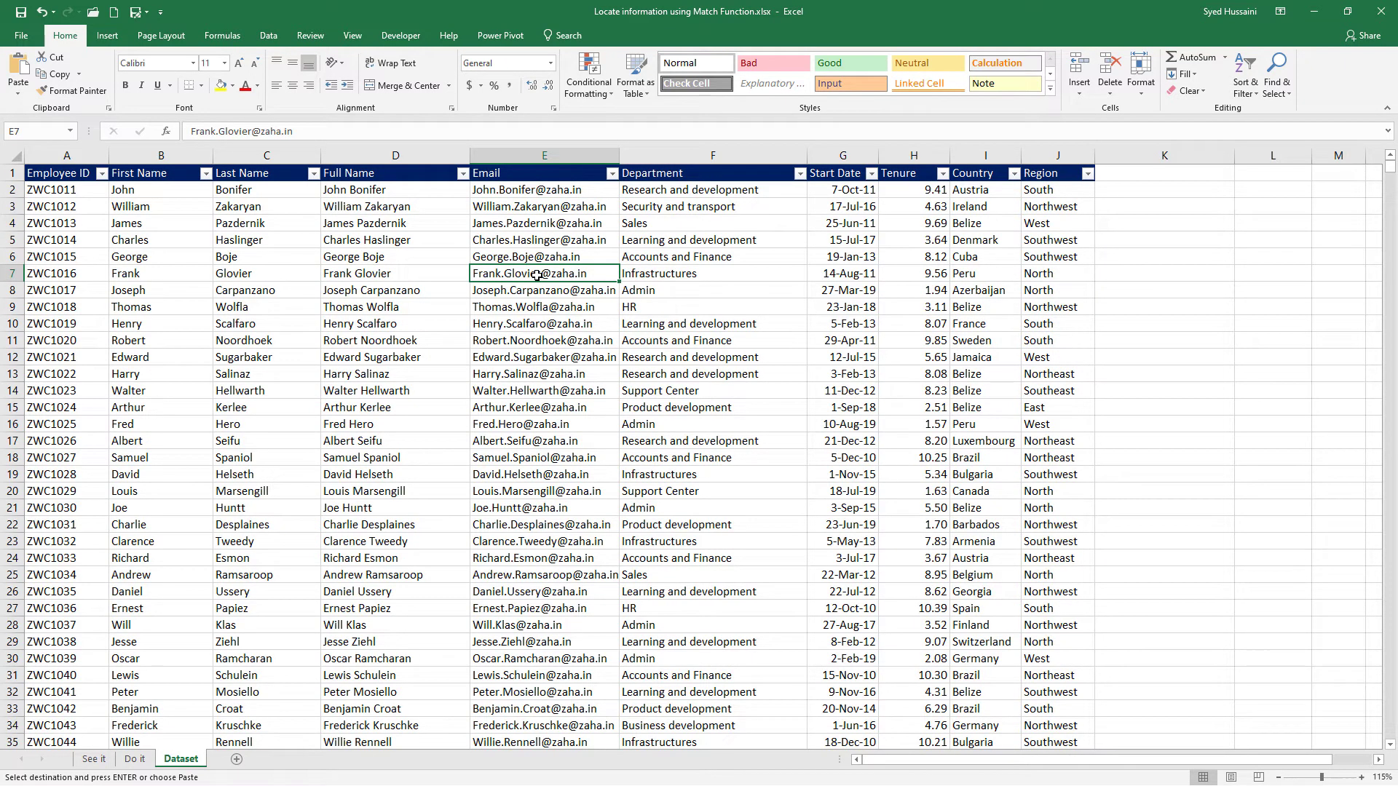
Search the Dataset sheet for the copied email to check its row, and return to D2 in the See it sheet.
key(ctrl+f)
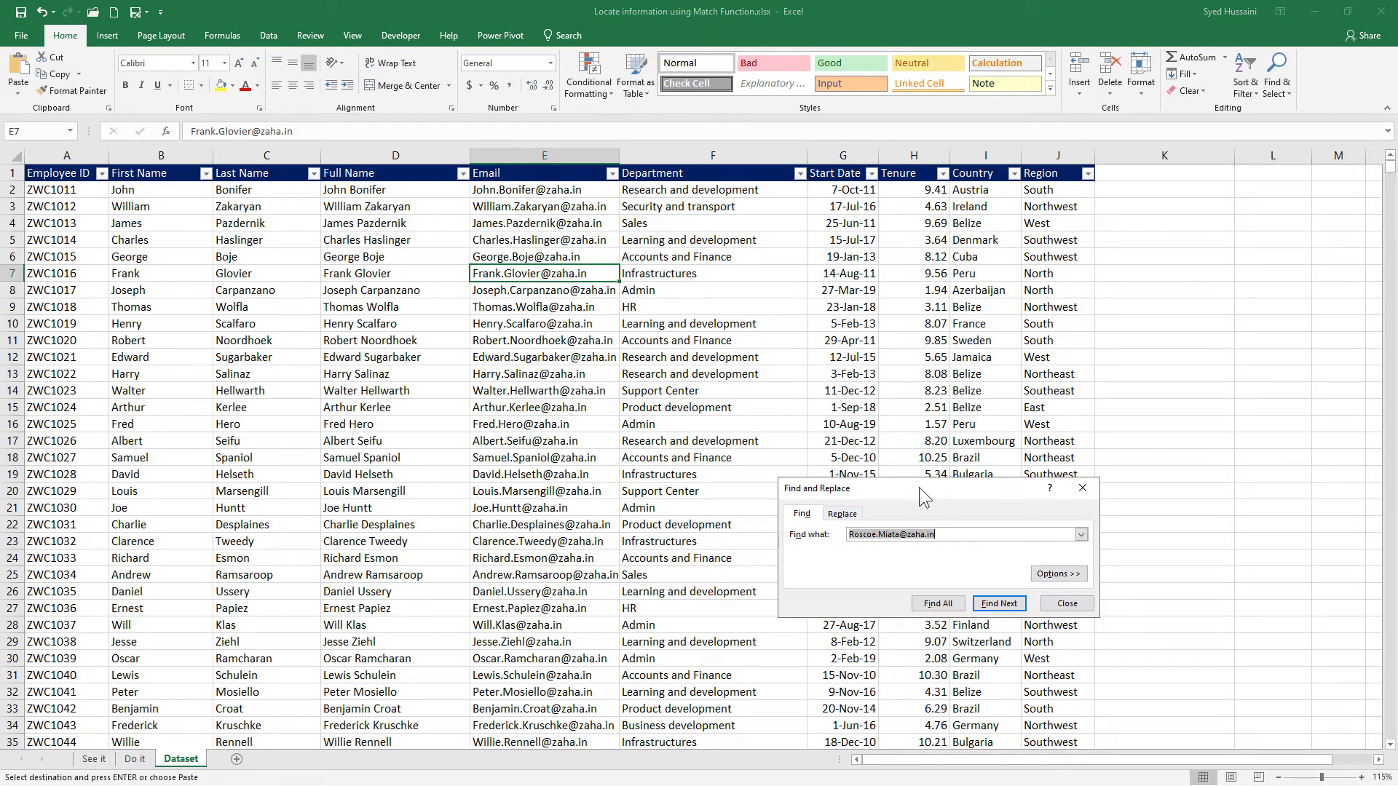
key(ctrl+v)
drag(919, 487, 884, 282)
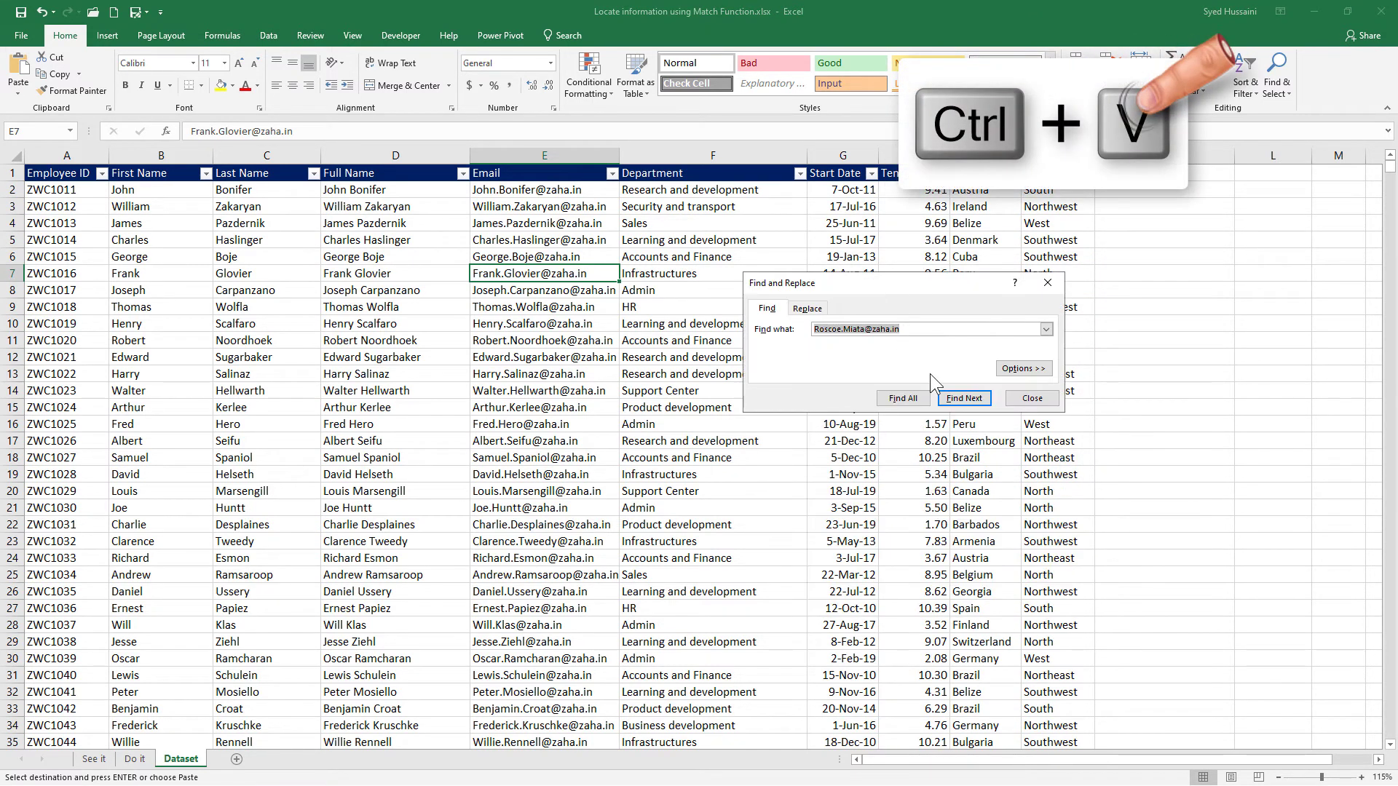
click(963, 399)
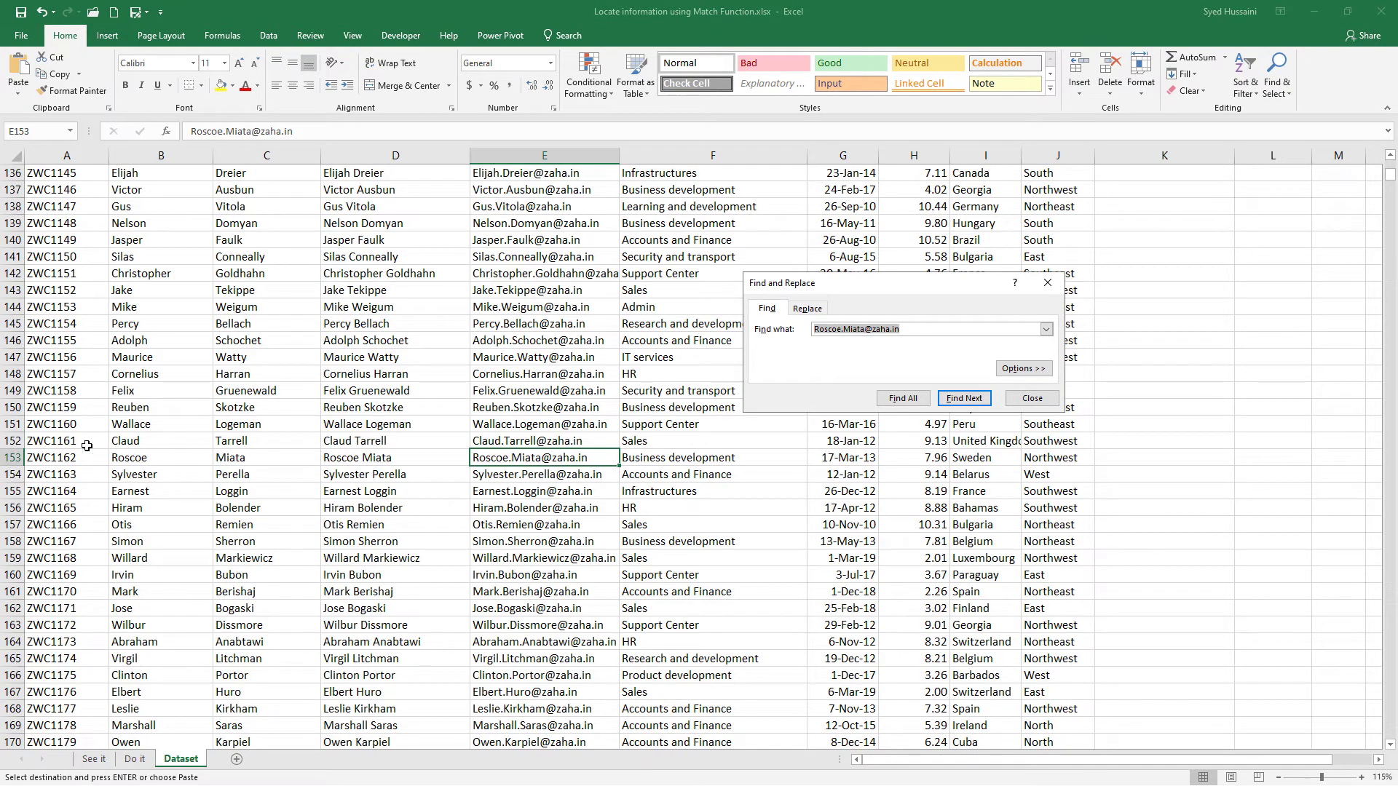
click(9, 457)
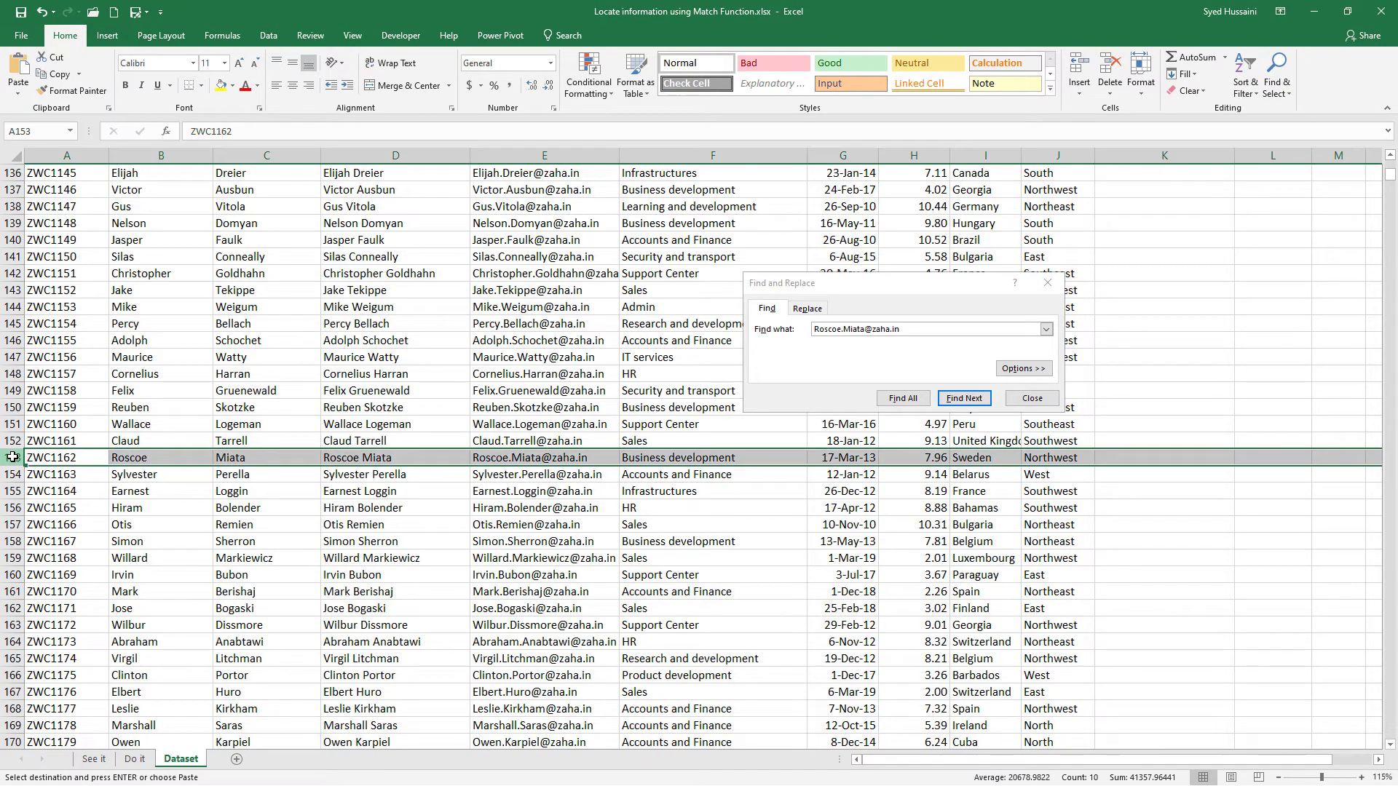
click(524, 459)
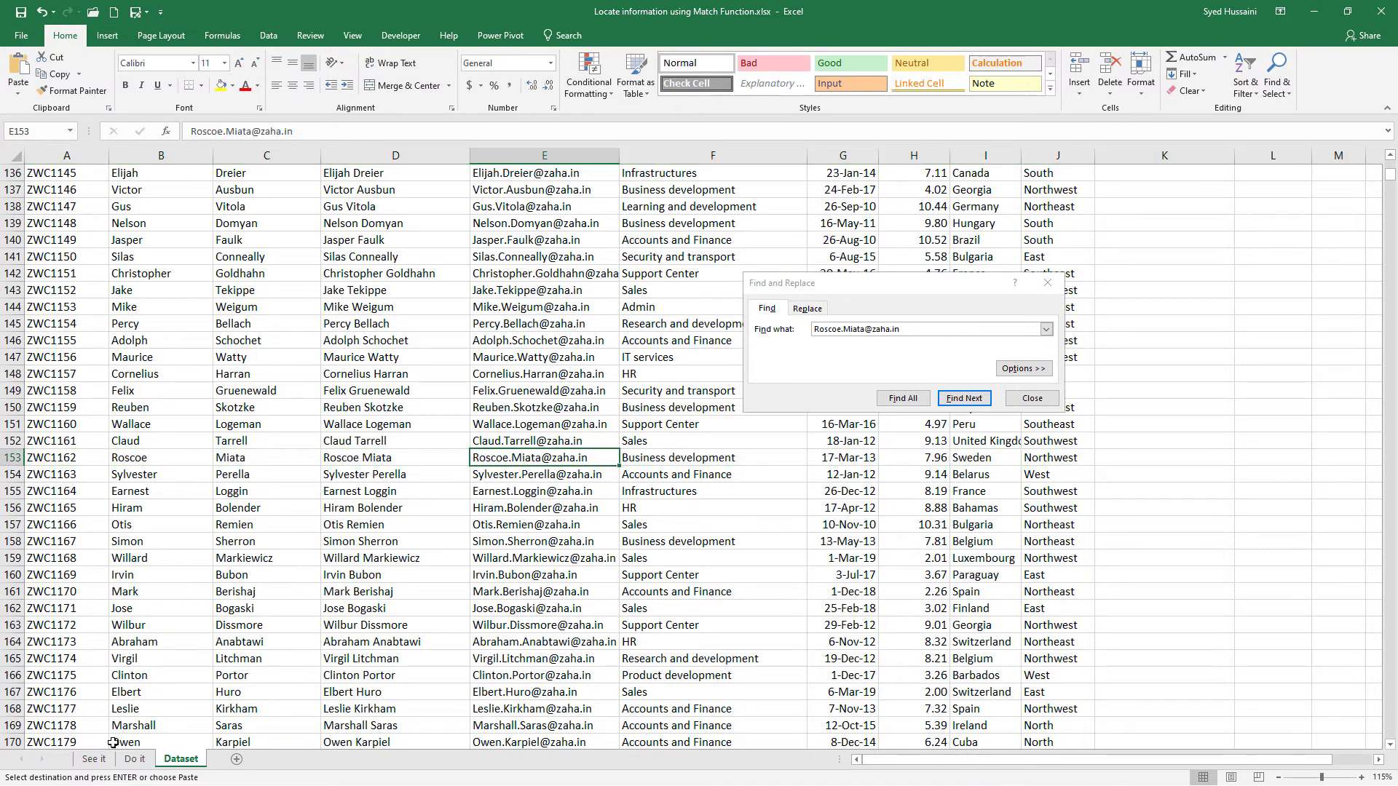
click(96, 759)
click(753, 233)
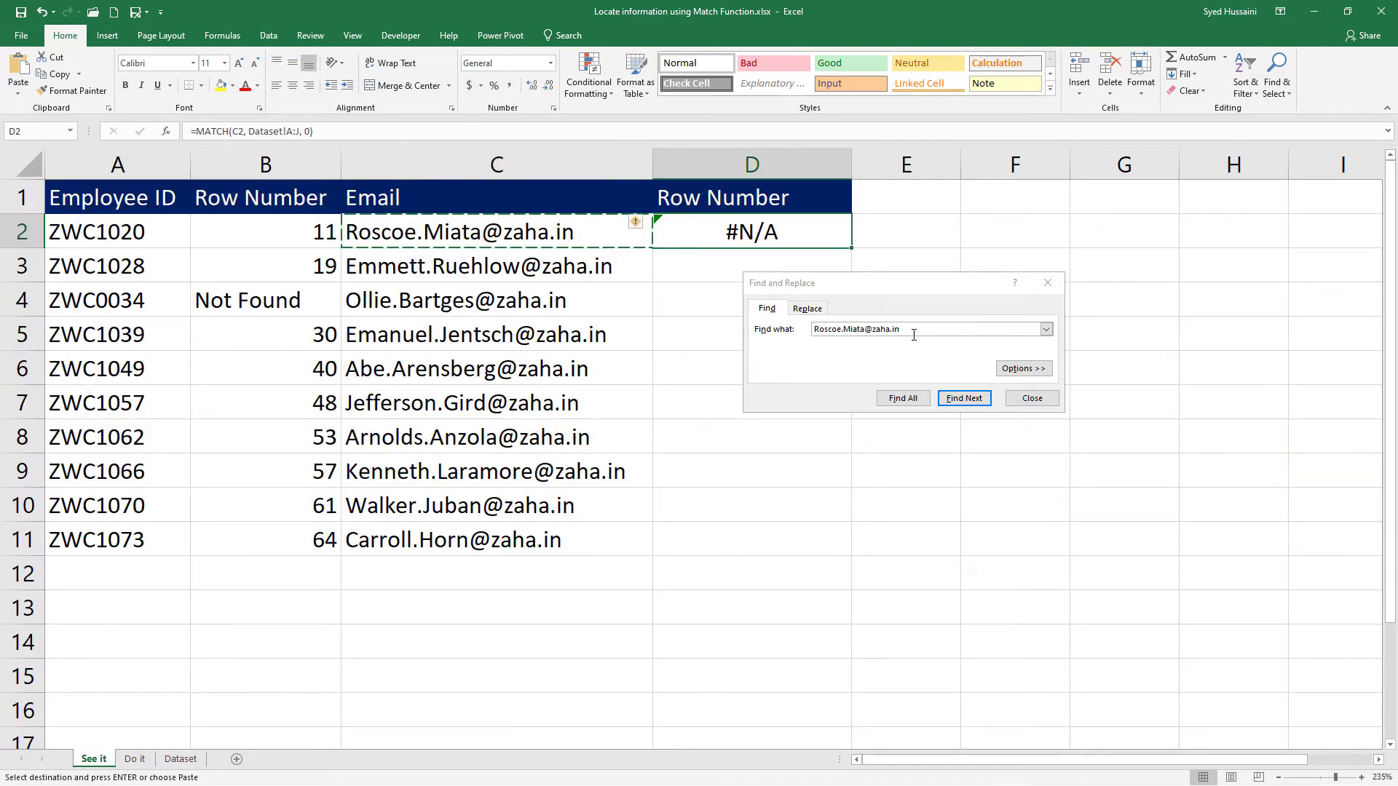
click(1030, 402)
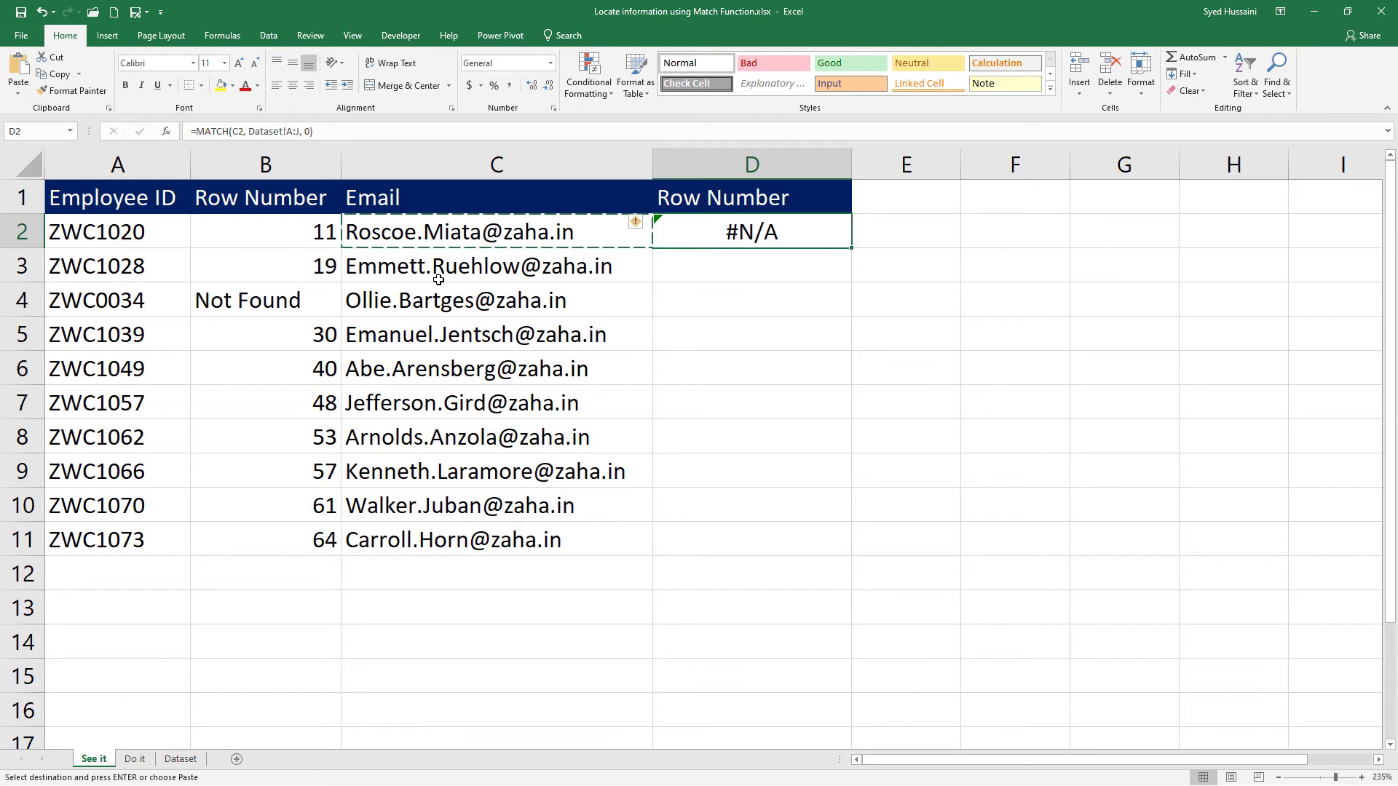
Change the lookup array of D2's MATCH formula to column E of the Dataset sheet, with match type 0.
drag(248, 131, 315, 132)
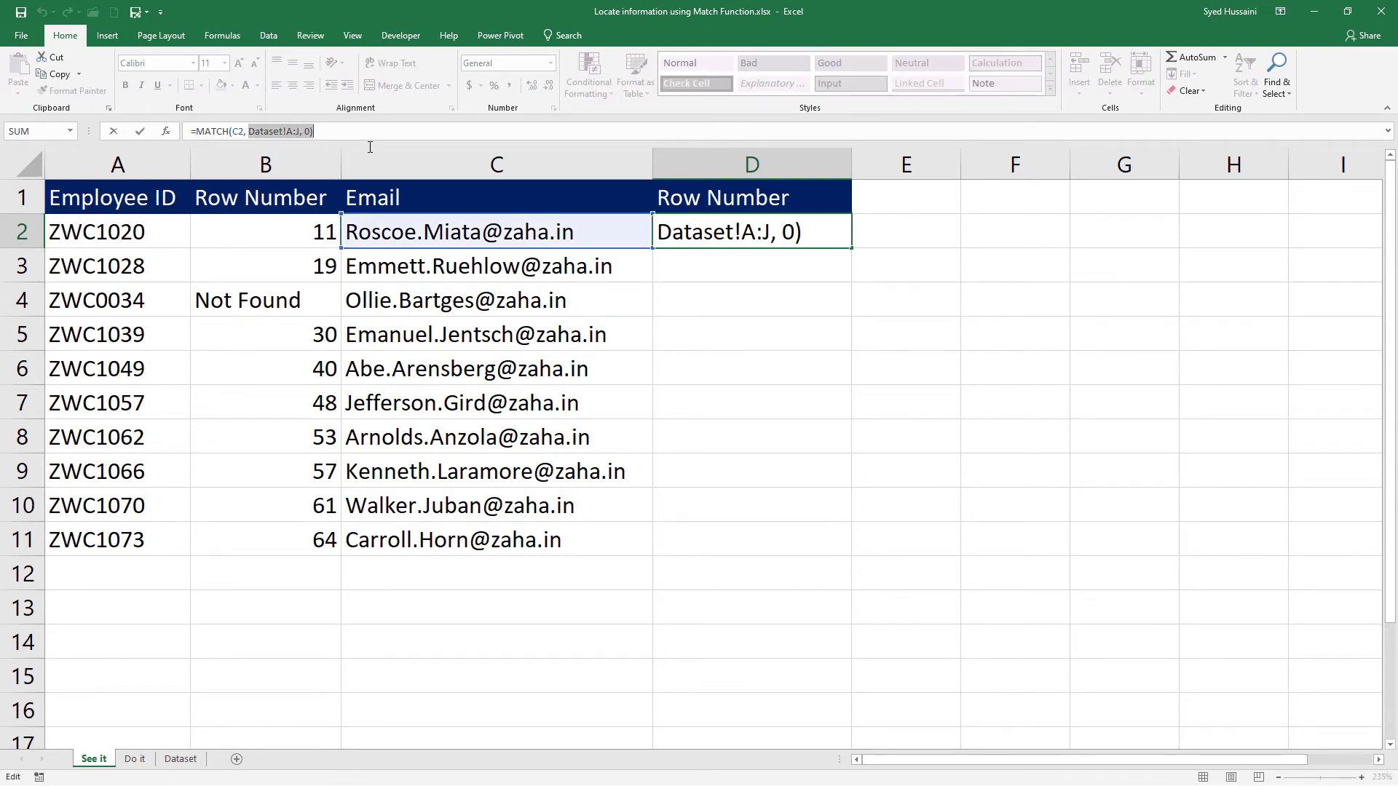
key(BackSpace)
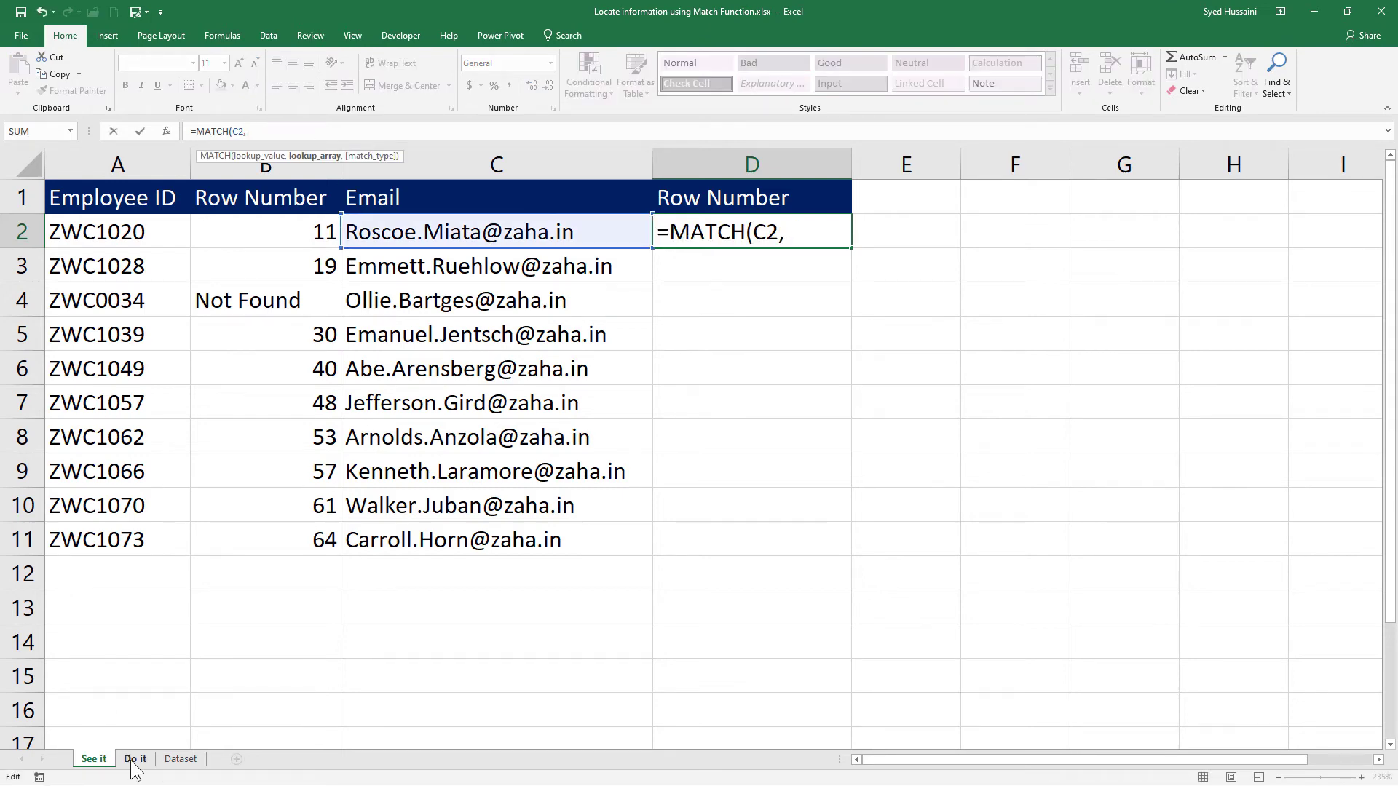
click(180, 759)
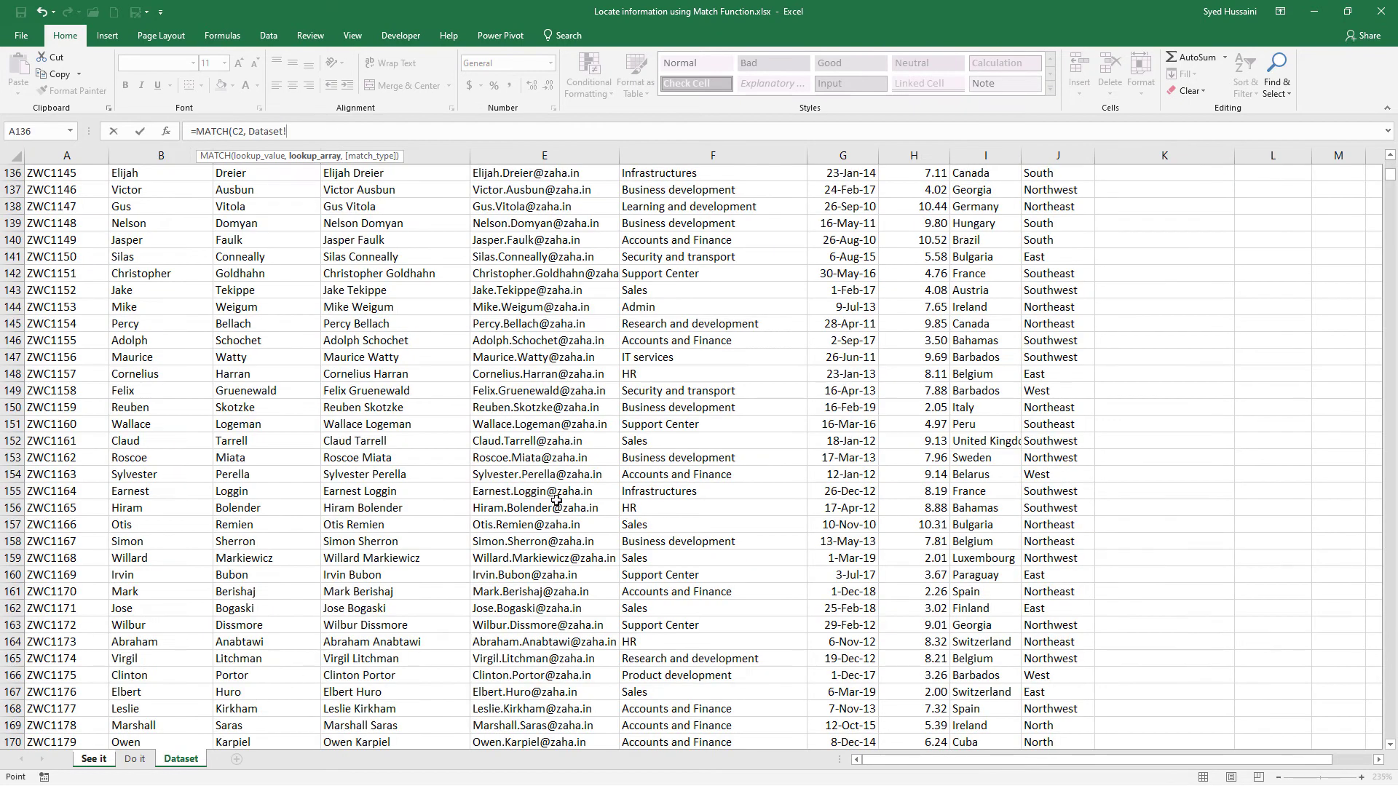
click(583, 149)
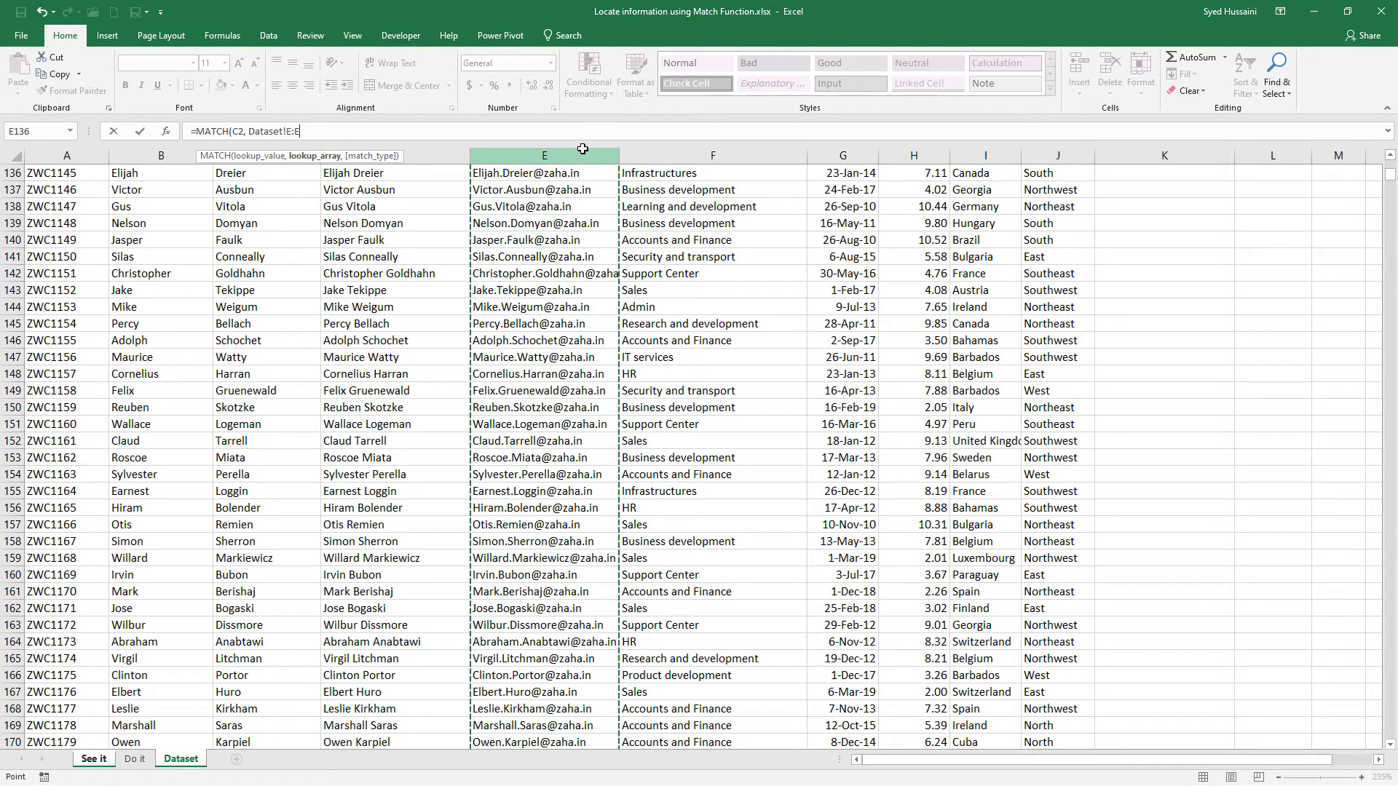
text(, 0))
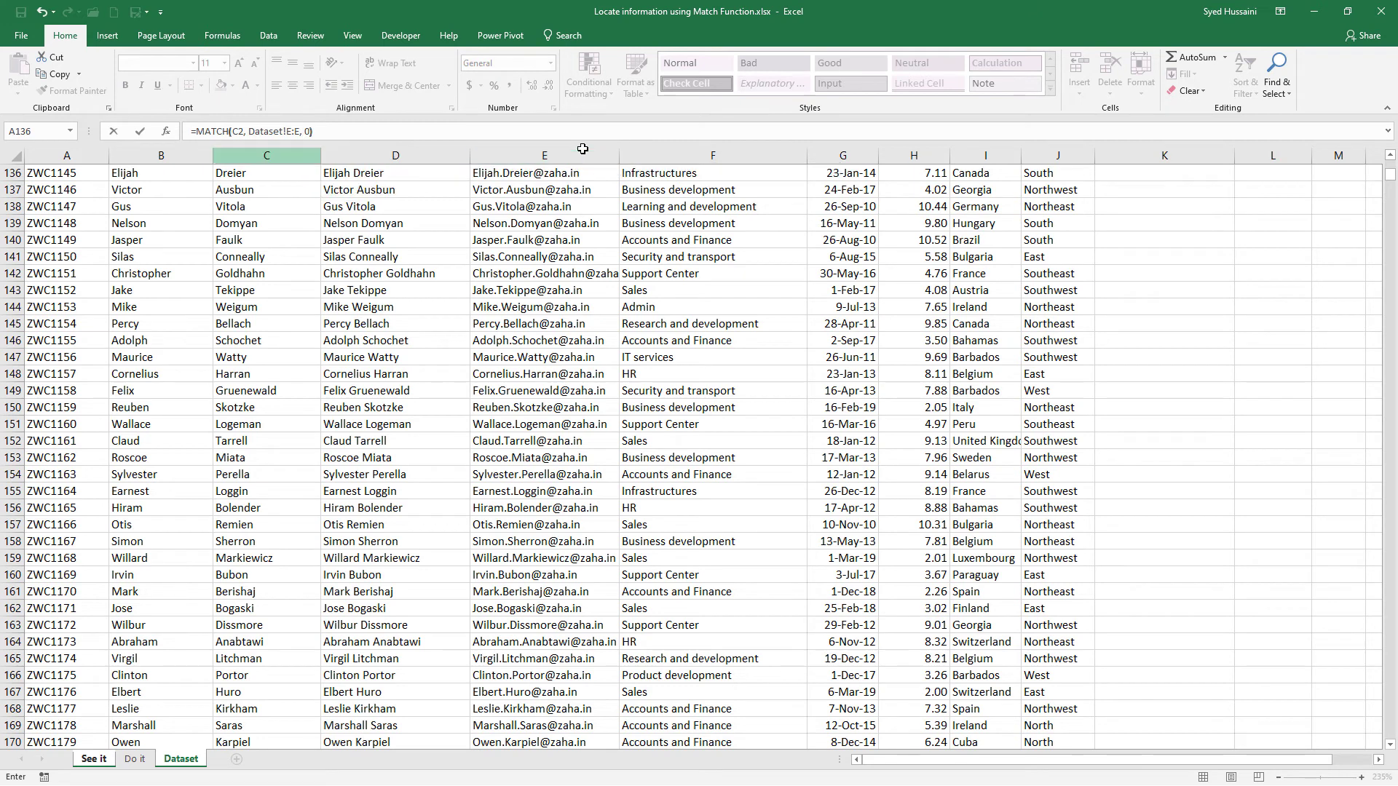
key(Return)
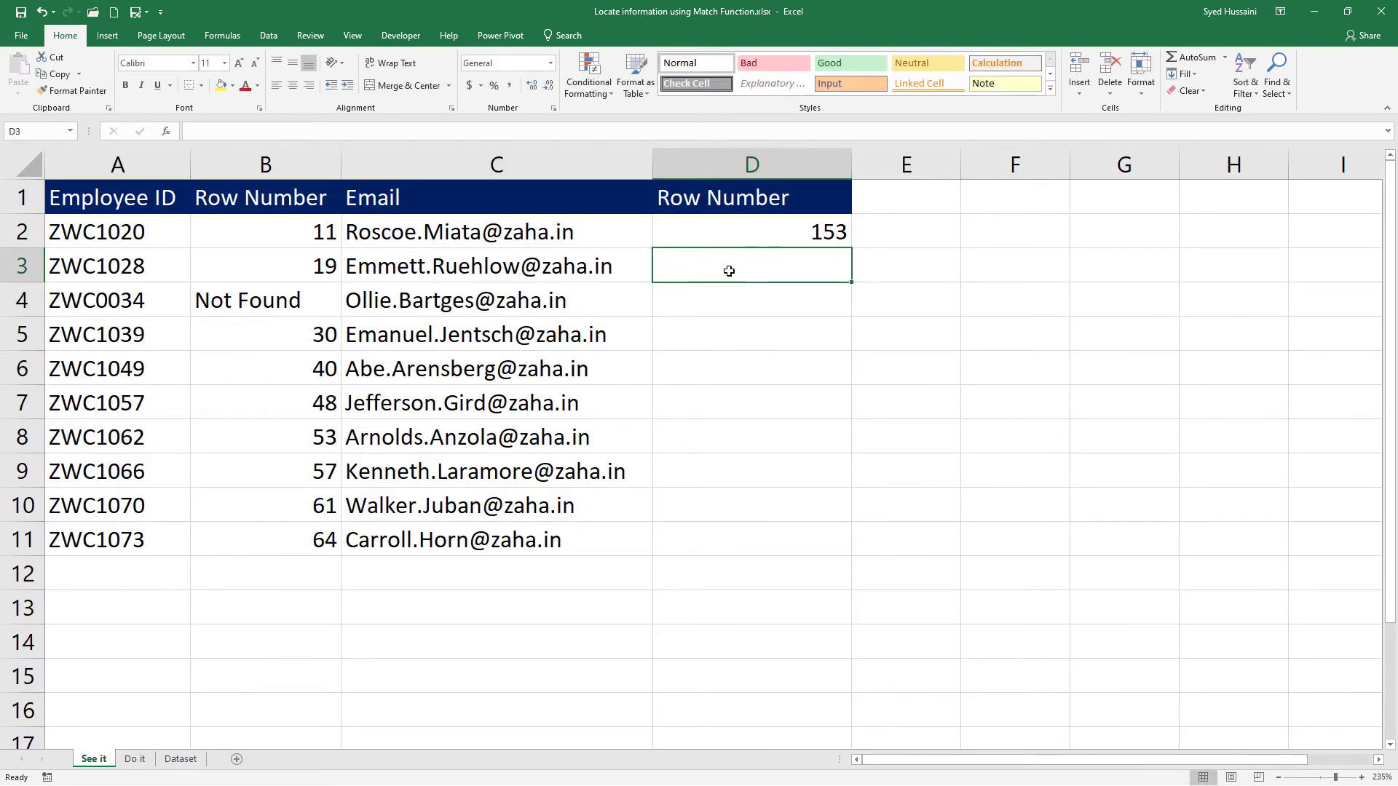
Fill the MATCH formula from D2 down to D11 and inspect D8 and the email it looks up.
click(742, 233)
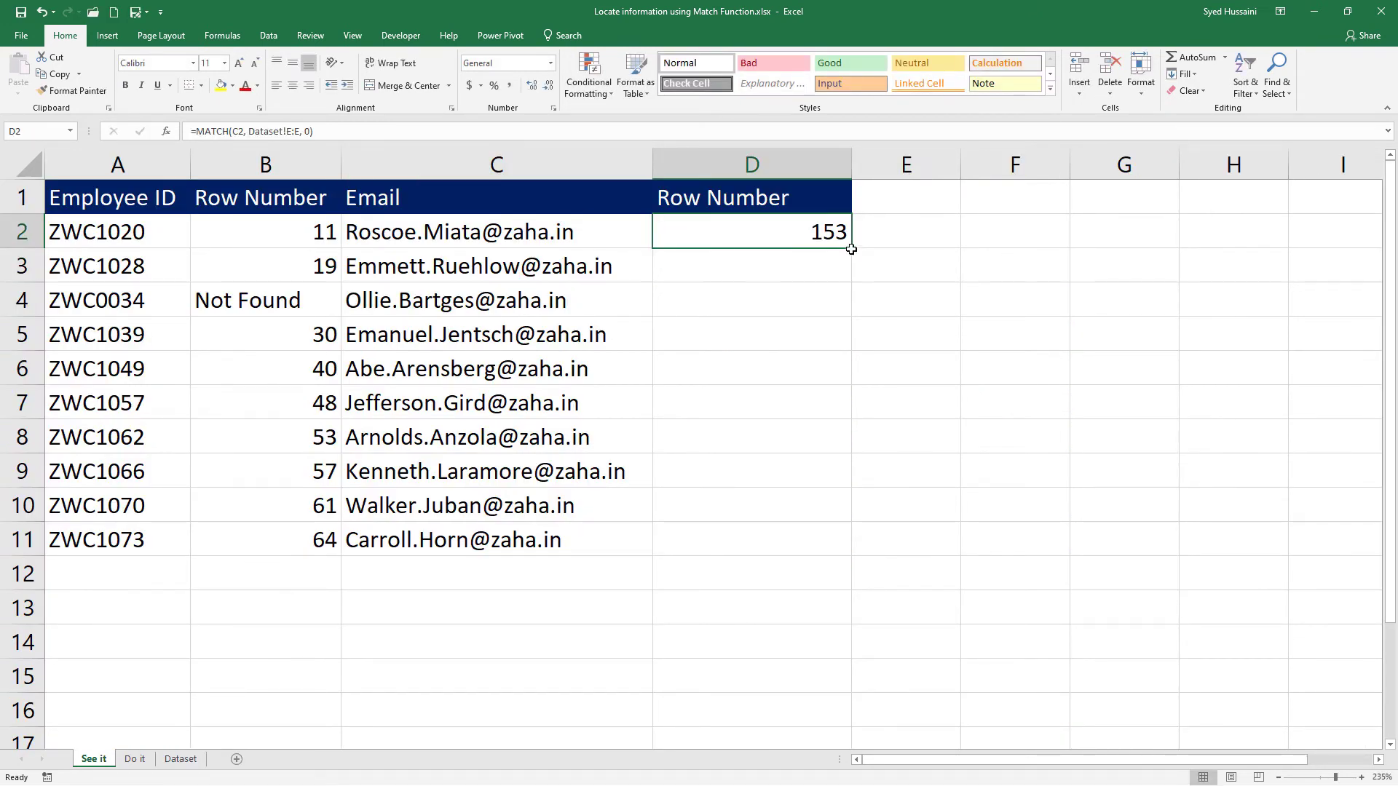
drag(849, 252, 867, 537)
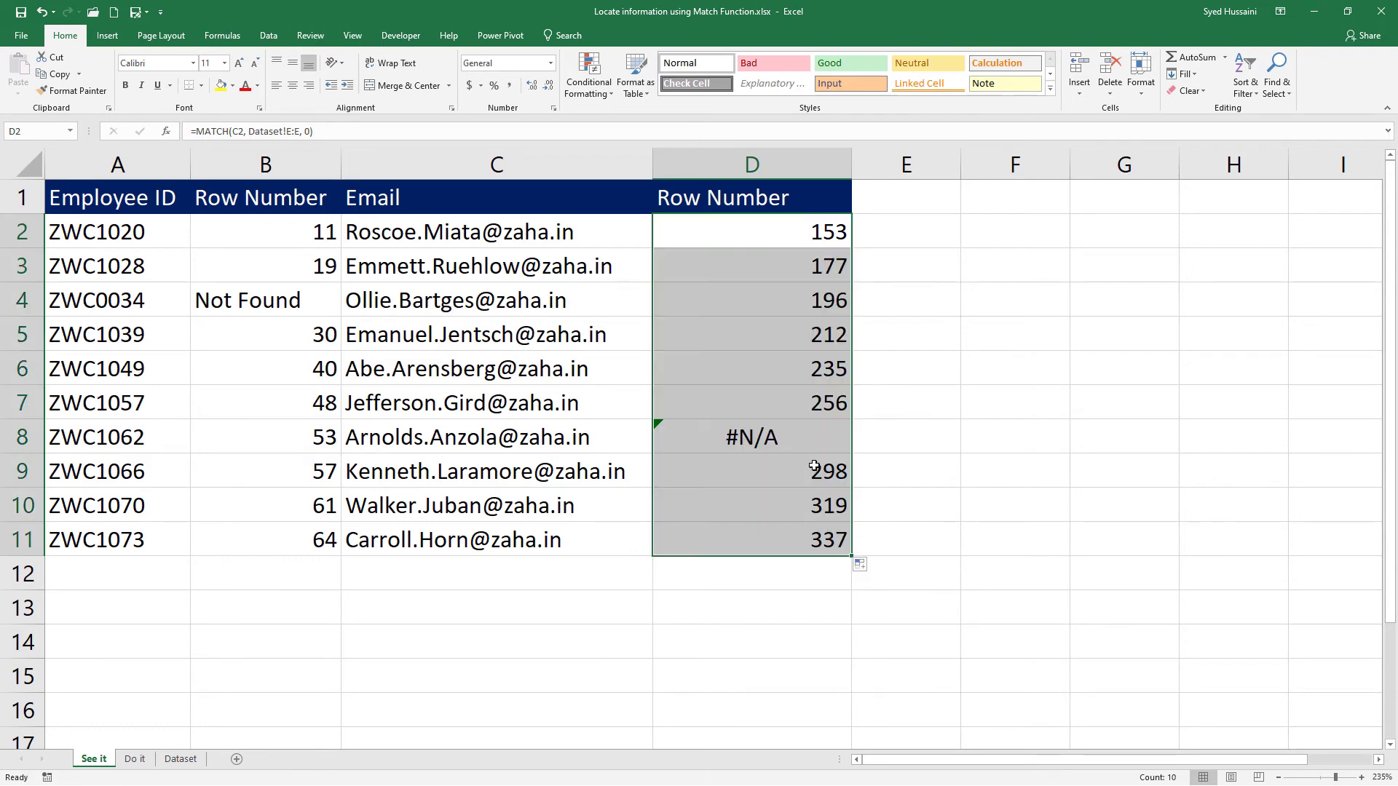
click(793, 433)
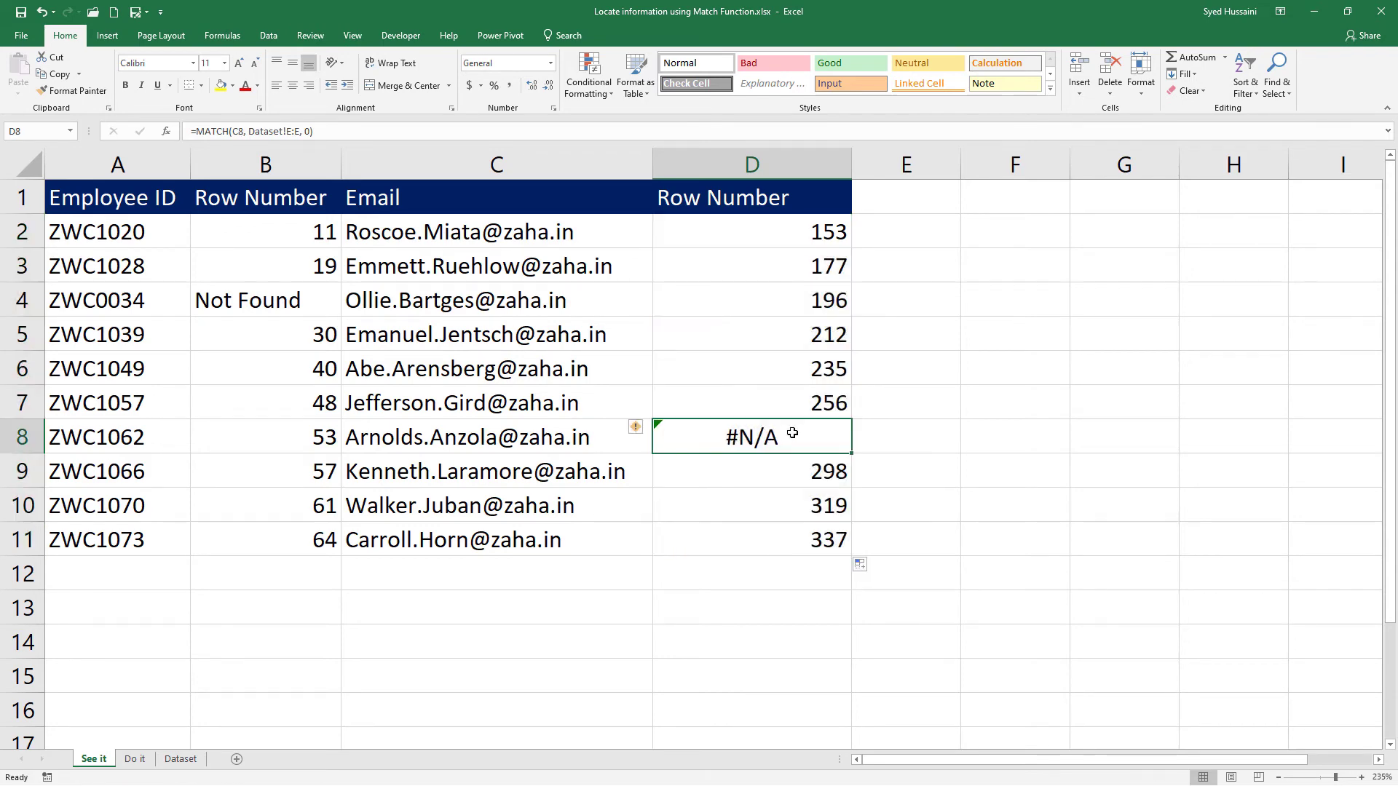
click(550, 437)
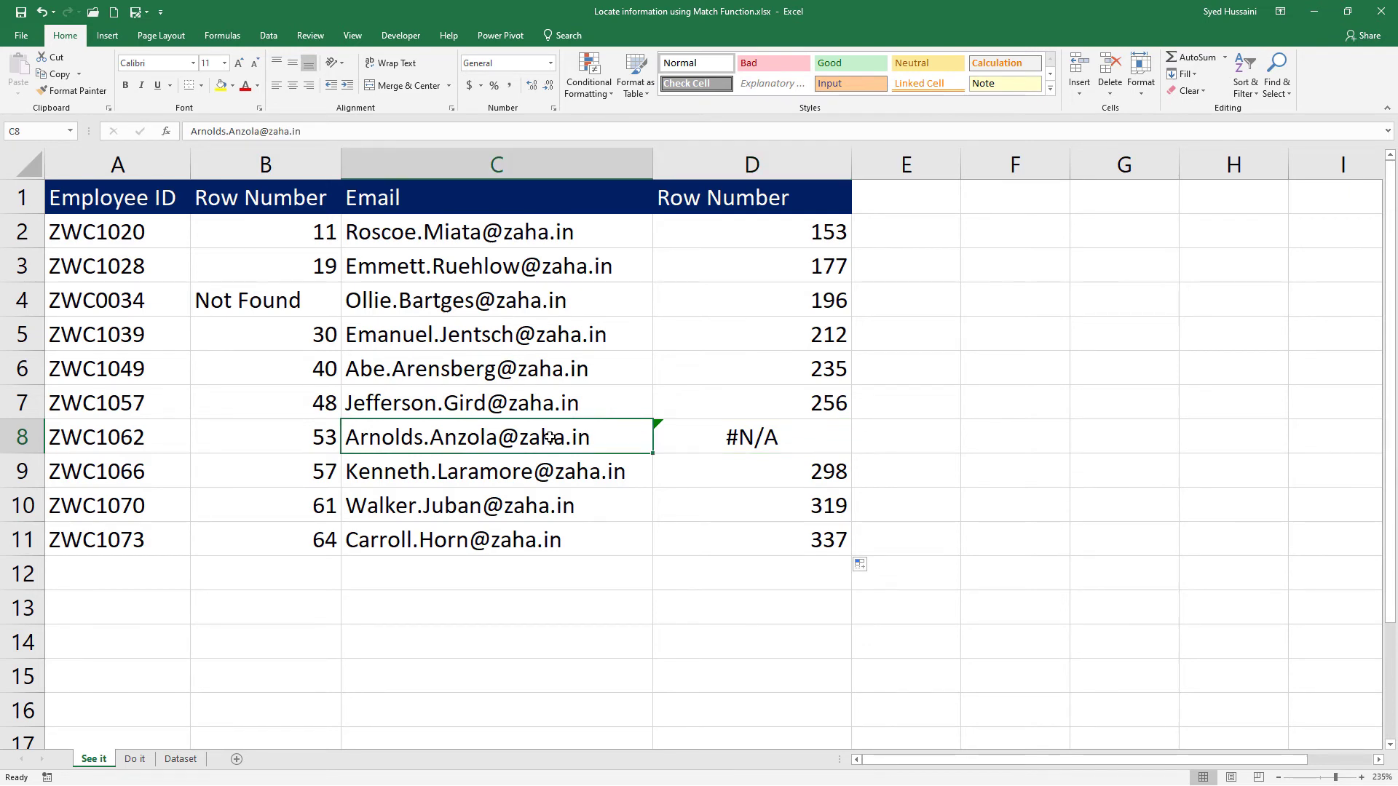
Wrap the MATCH formula in D2 in an IFERROR function, keeping the MATCH as its value argument.
click(721, 240)
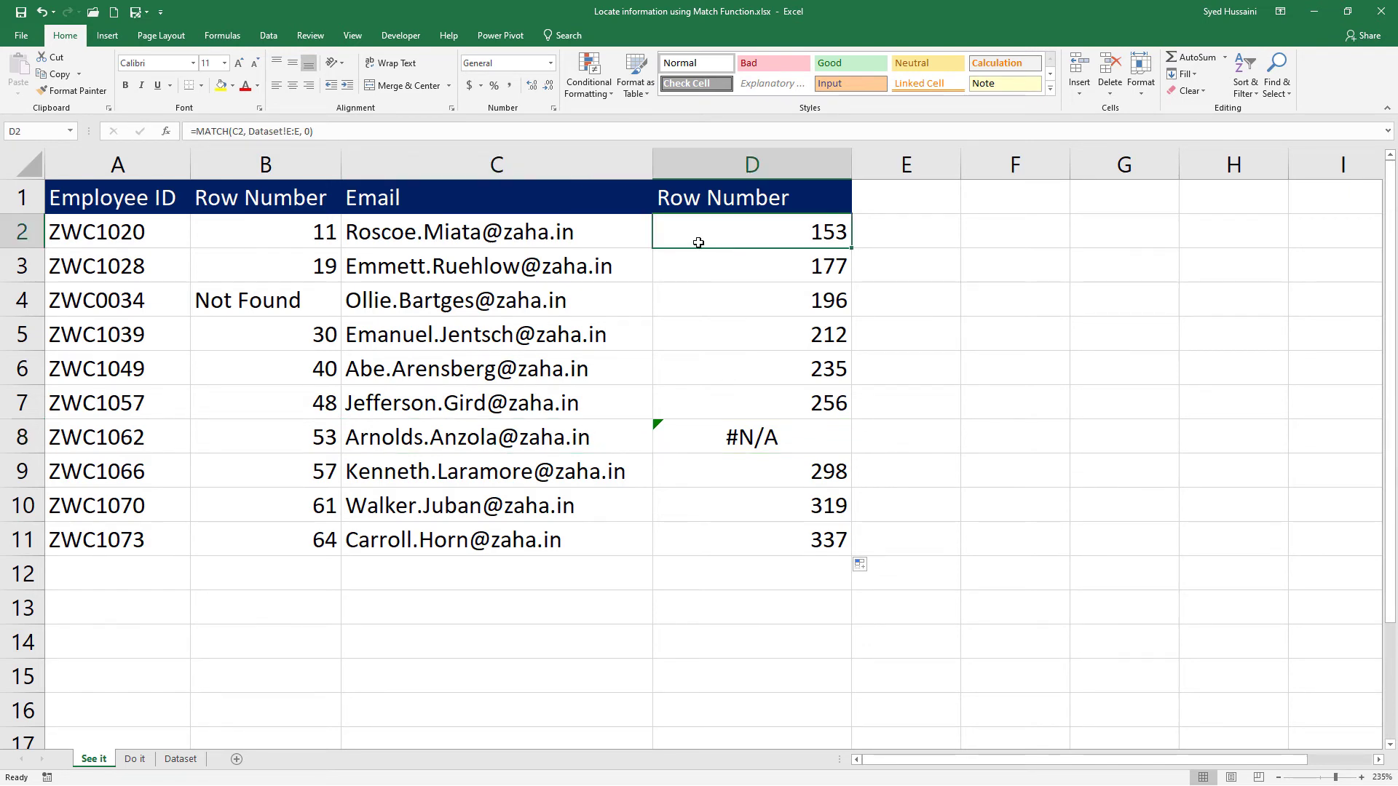
drag(195, 130, 390, 130)
key(ctrl+c)
key(BackSpace)
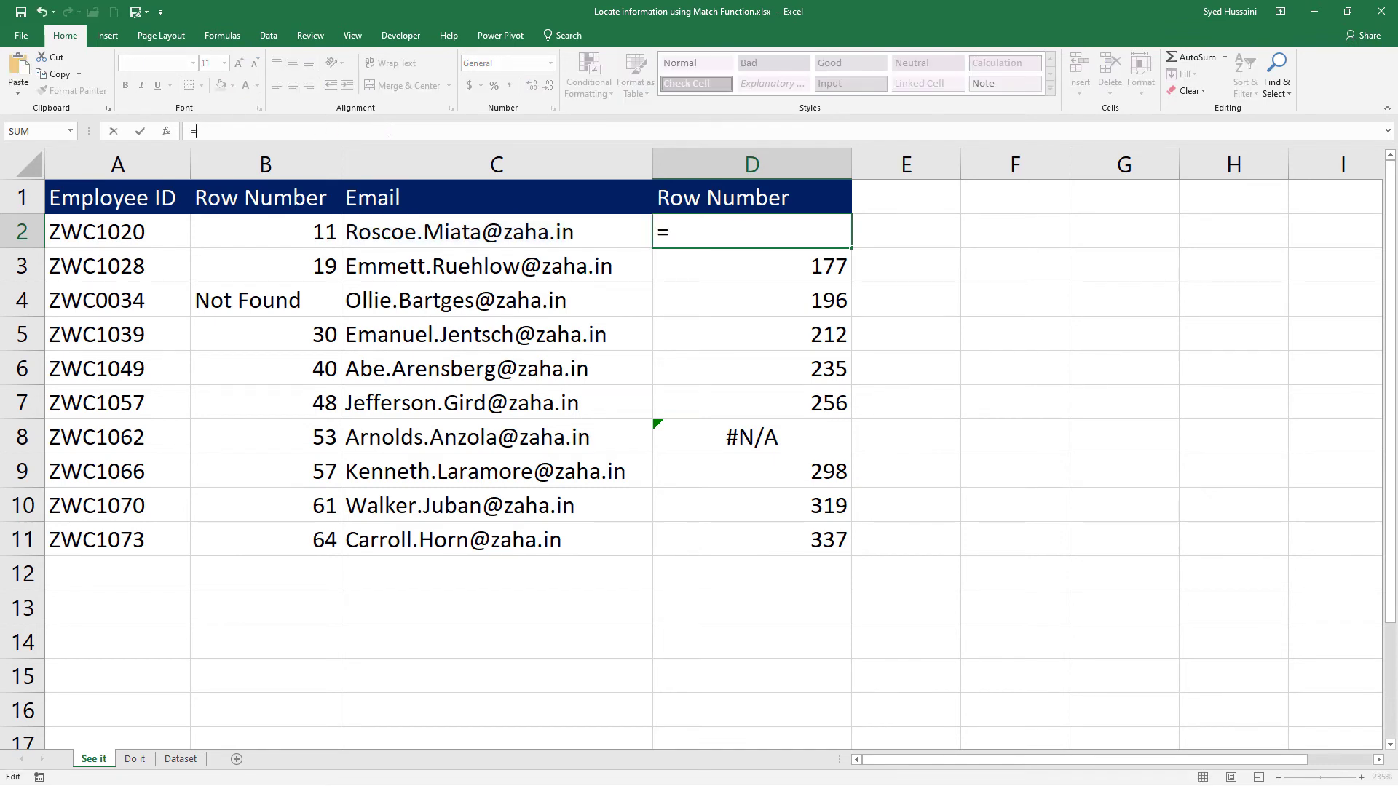
text(if)
key(Down)
key(Tab)
key(ctrl+v)
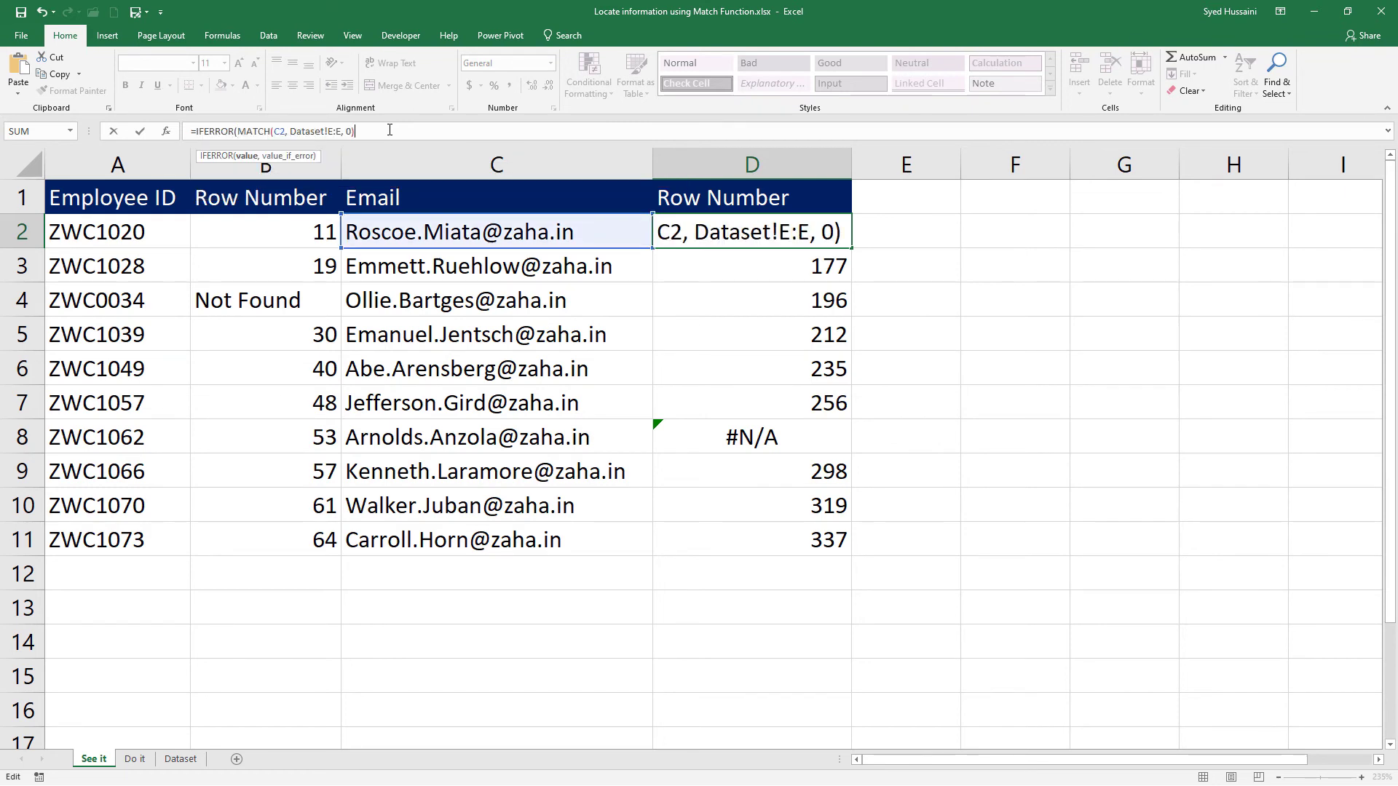
Add "Not Found" as the value_if_error argument of D2's IFERROR formula and commit the formula.
text(, ")
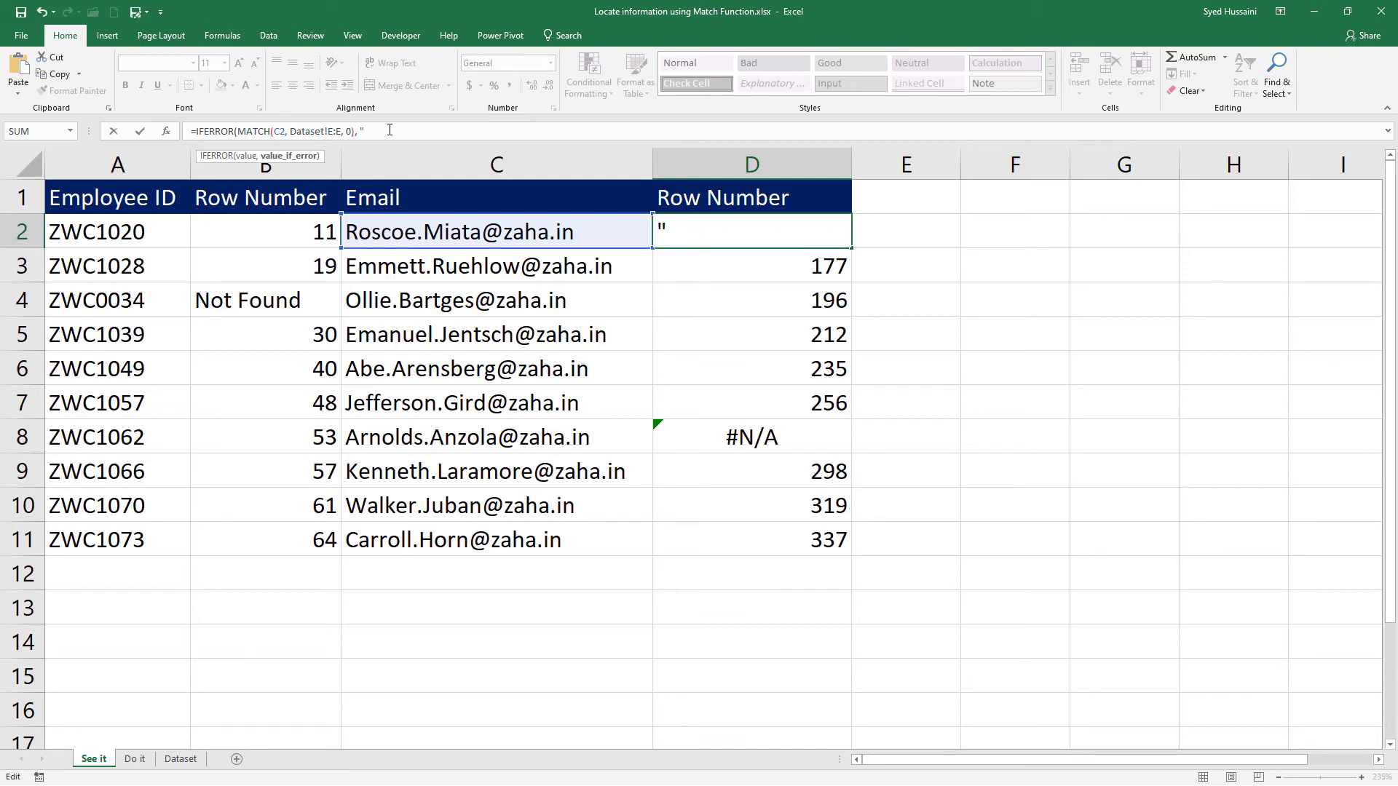
text(Not Found")
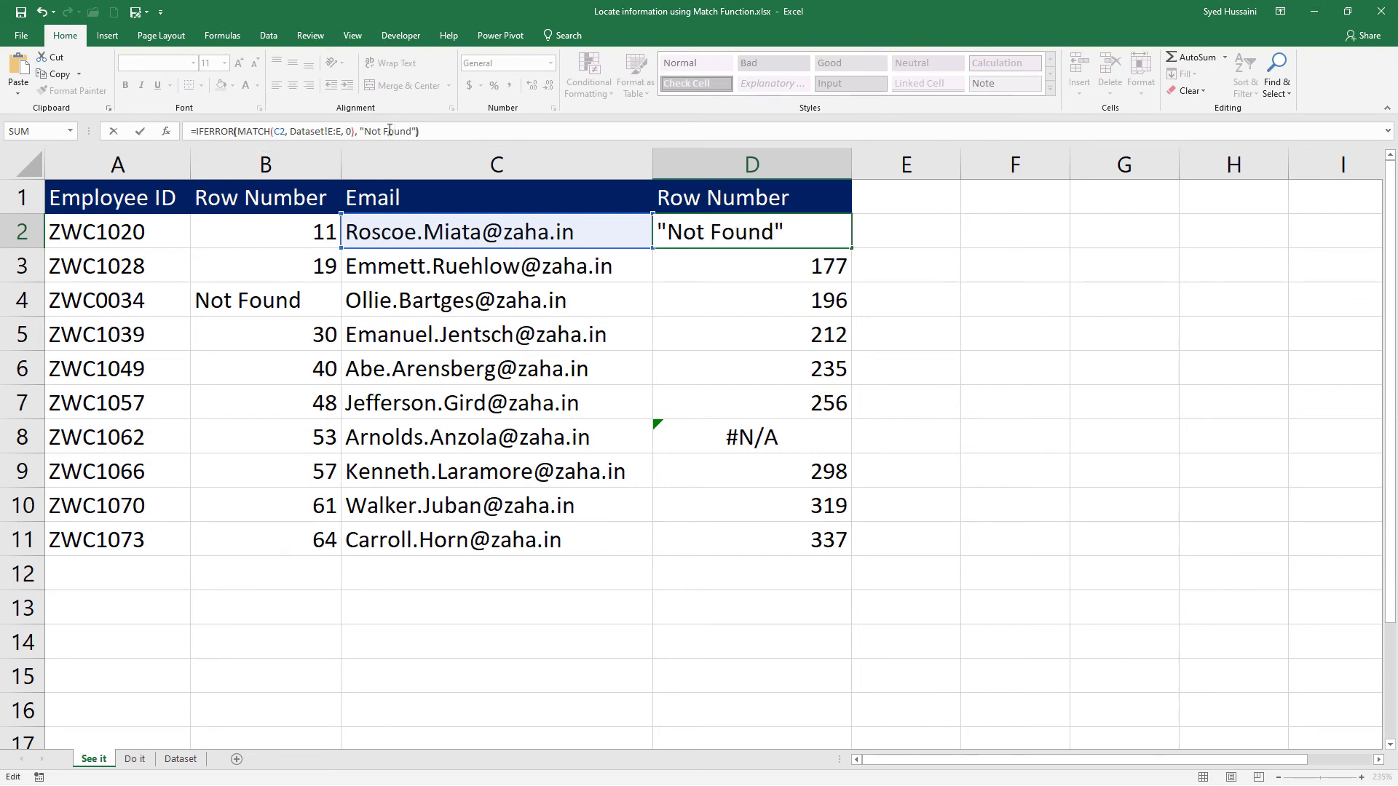
text())
key(Return)
Fill the IFERROR formula from D2 down to D11 and check the formula in D8.
click(845, 240)
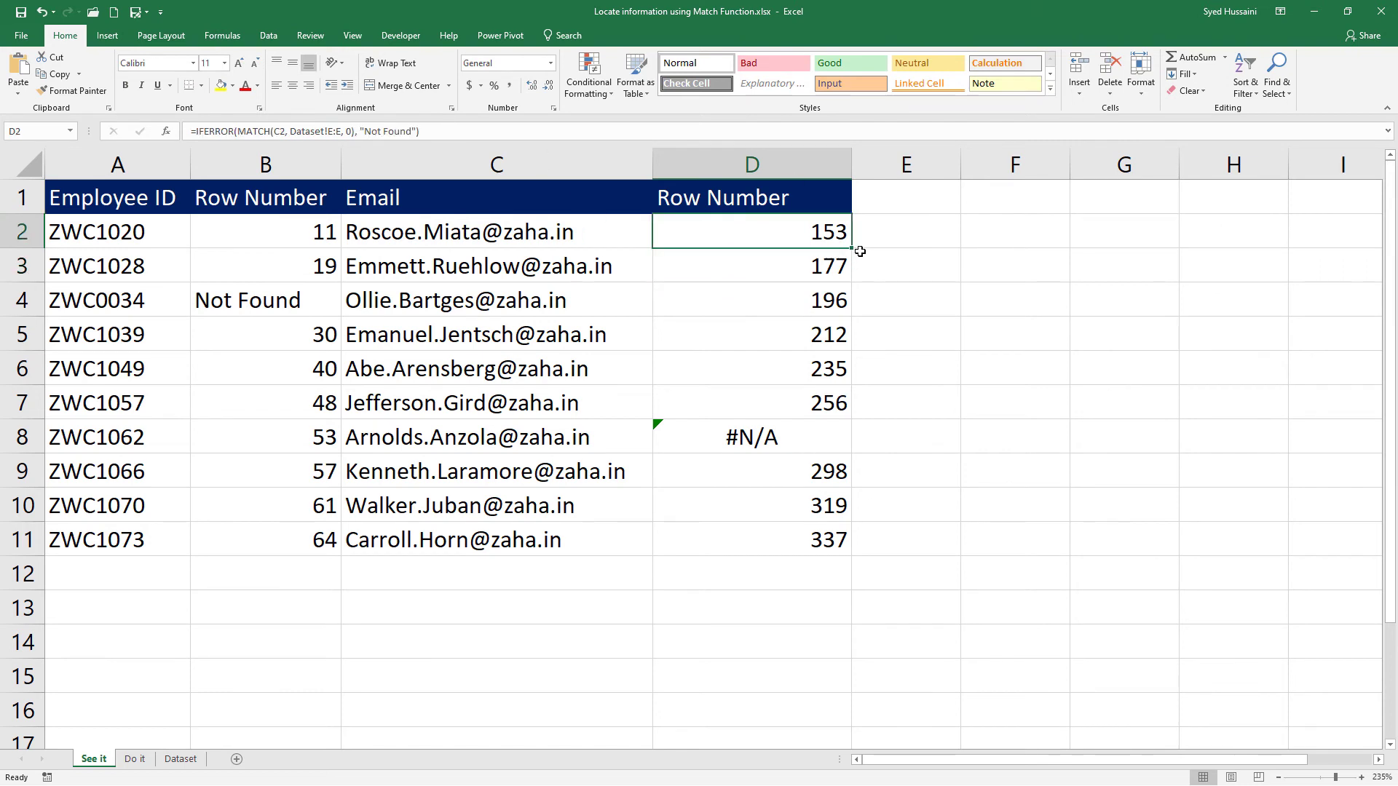
drag(852, 248, 852, 542)
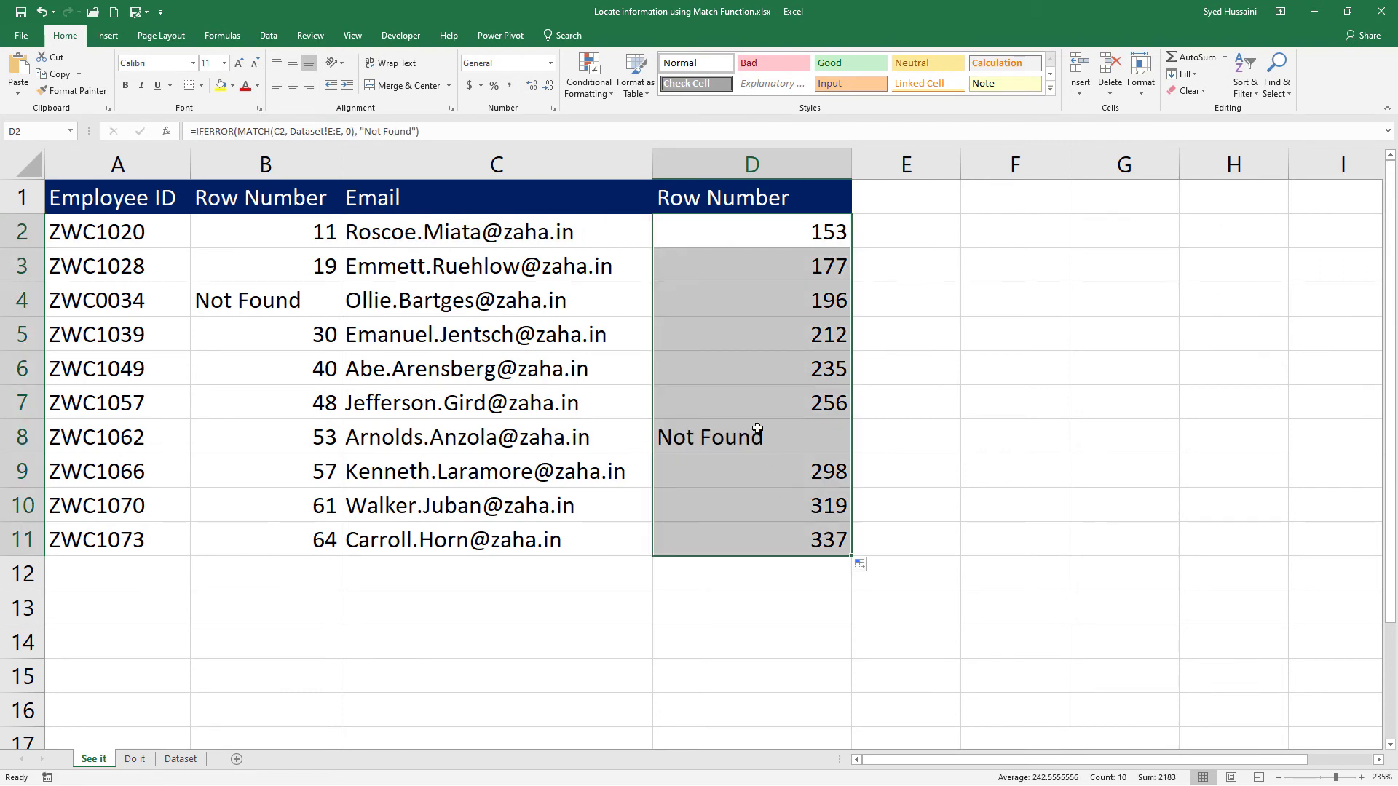
click(728, 437)
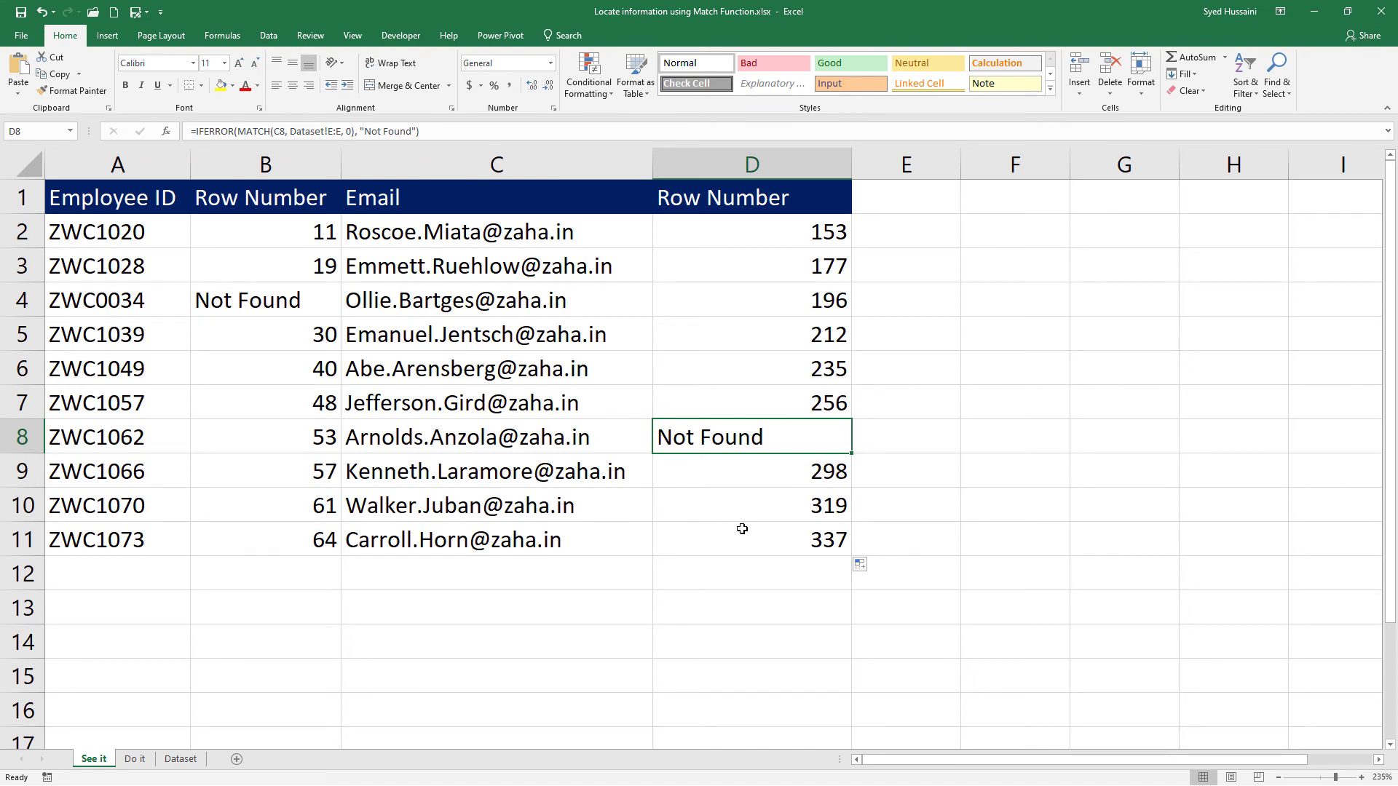
Go to the Do it sheet and select cell B3 in the first Row Number column.
click(135, 759)
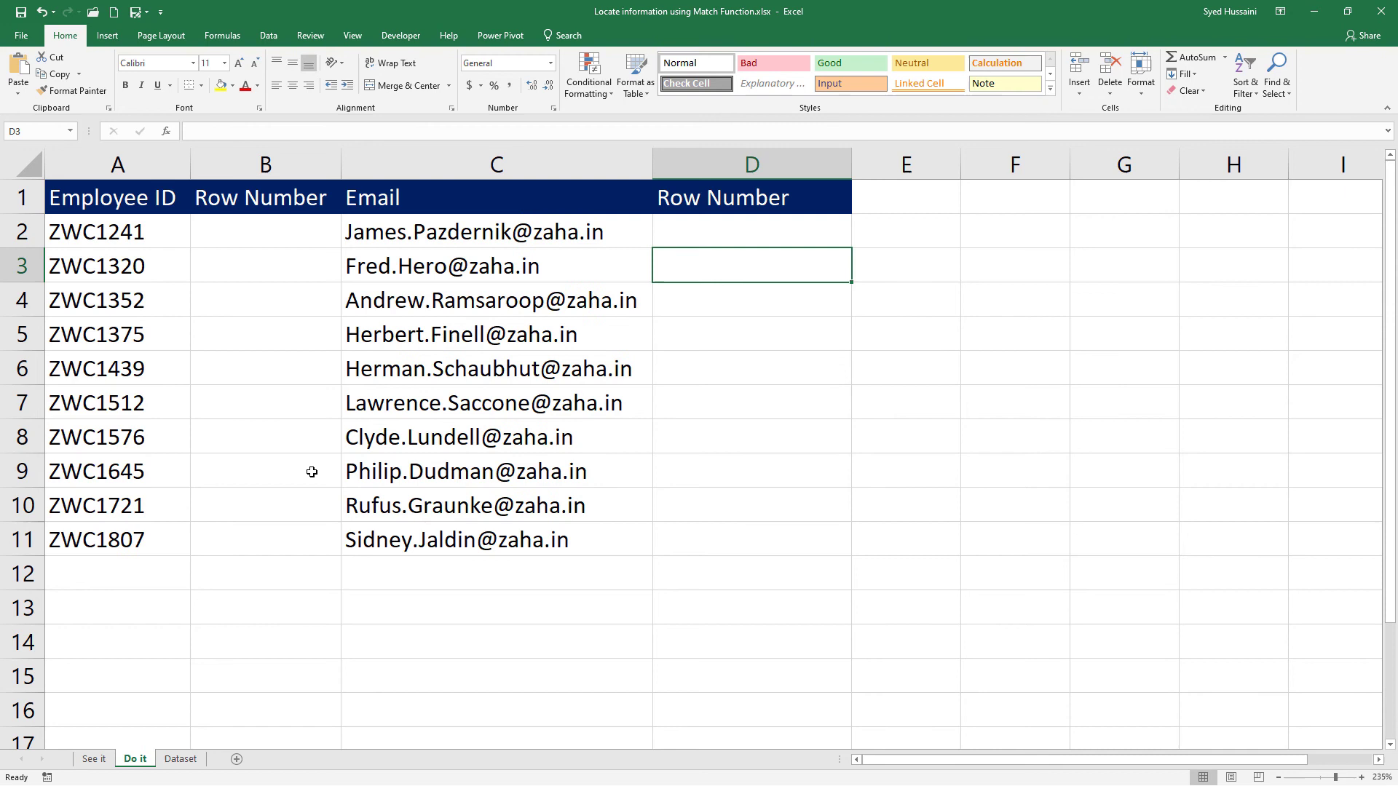
click(220, 280)
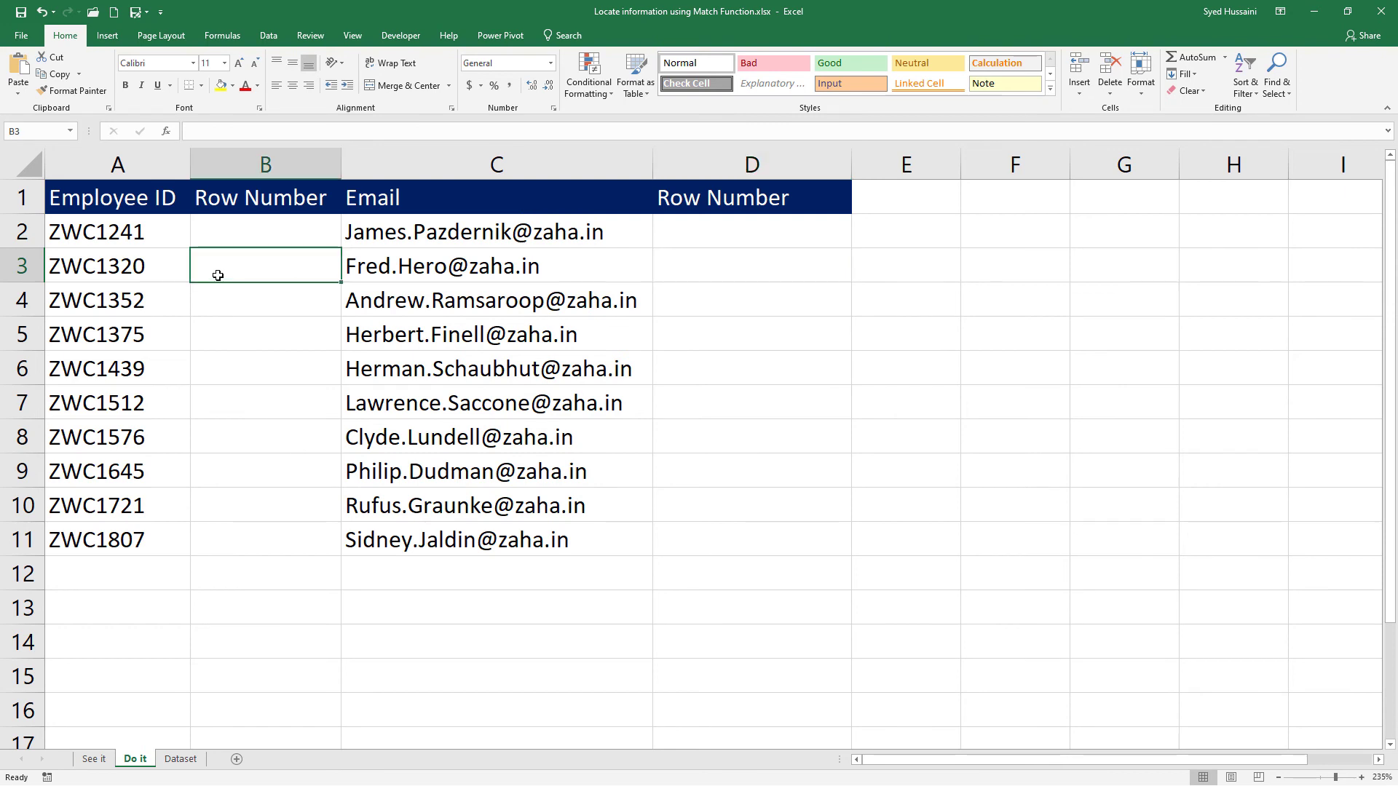